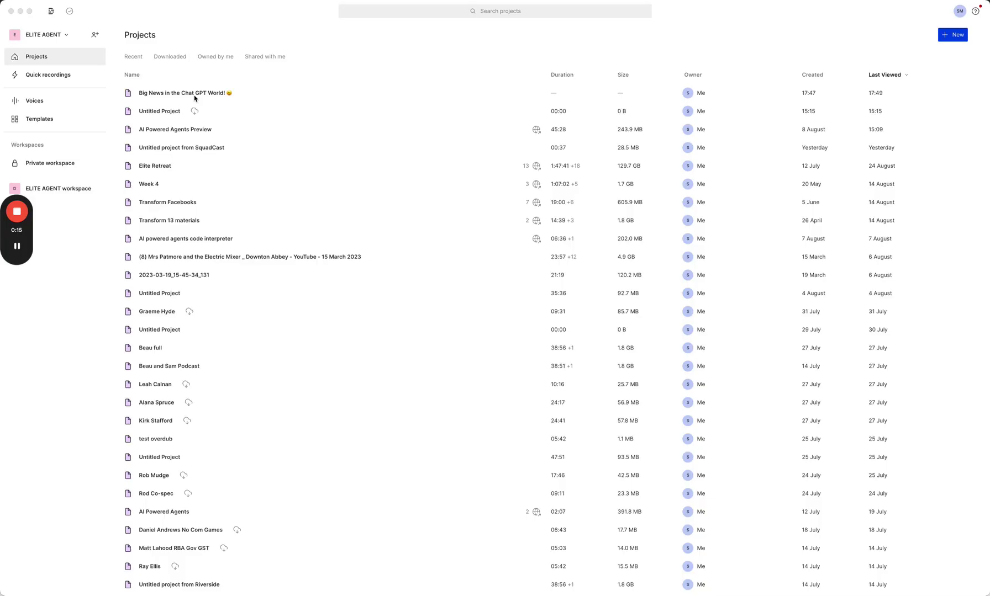
- Create a new, untitled Descript video project
{"action": "left_click", "coordinate": [953, 37]}
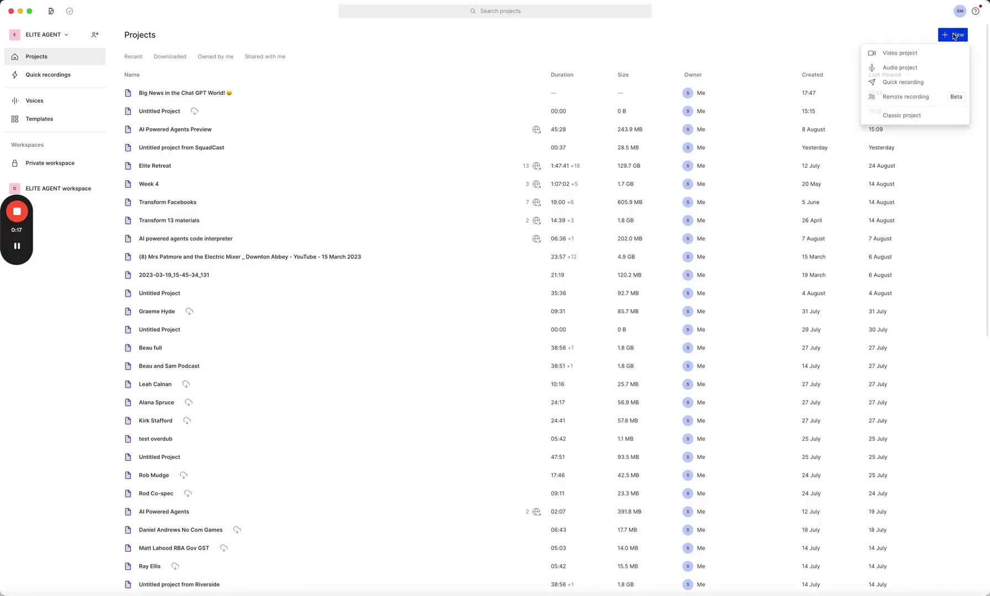
{"action": "left_click", "coordinate": [883, 53]}
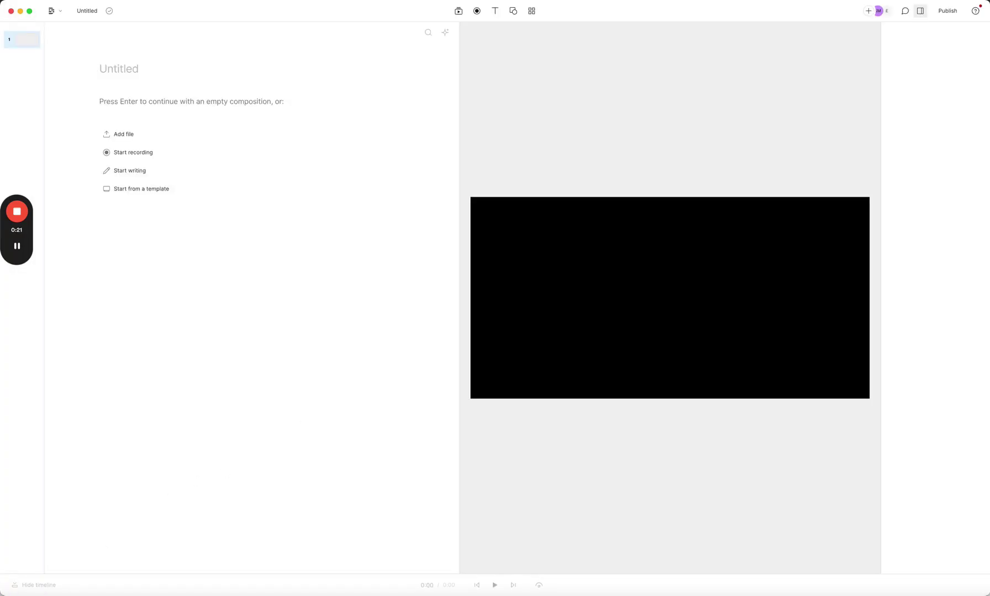
- Import 'Big News in the Chat GPT World! 😀.mp4' and transcribe it in English
{"action": "key", "text": "super+Tab"}
{"action": "left_click", "coordinate": [277, 397]}
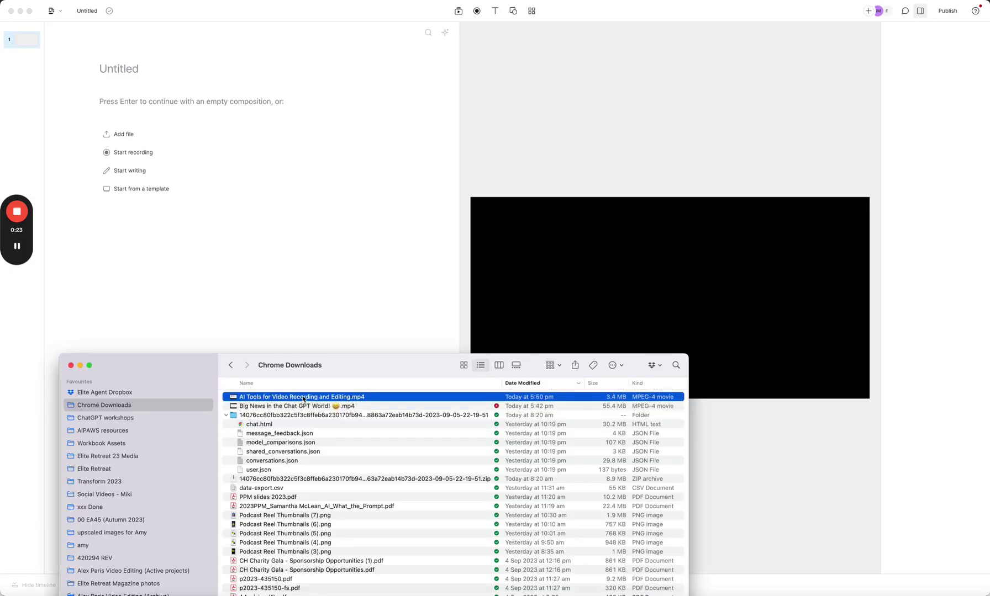
{"action": "left_click_drag", "start_coordinate": [296, 408], "coordinate": [173, 235]}
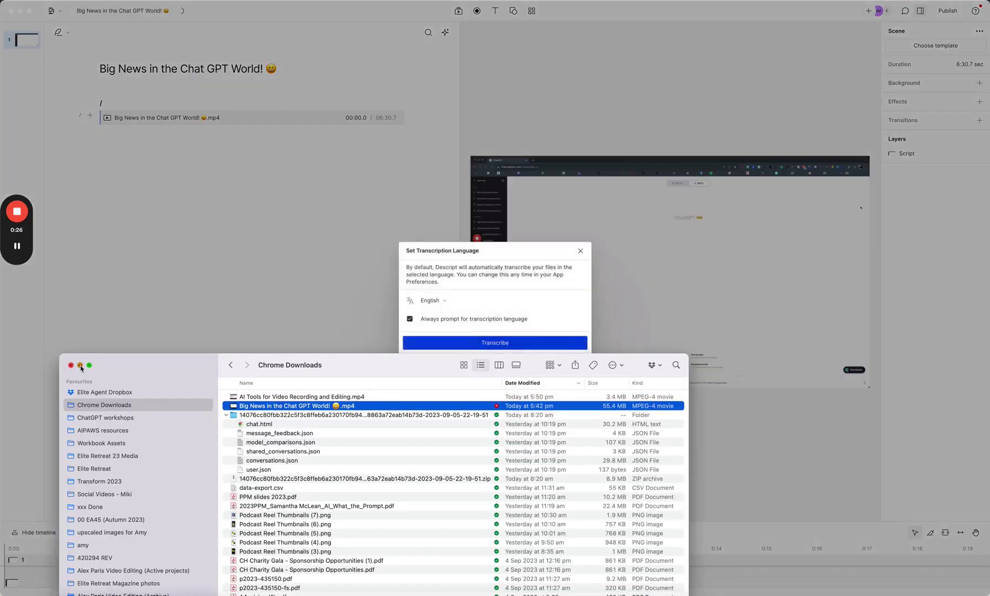
{"action": "left_click", "coordinate": [80, 365]}
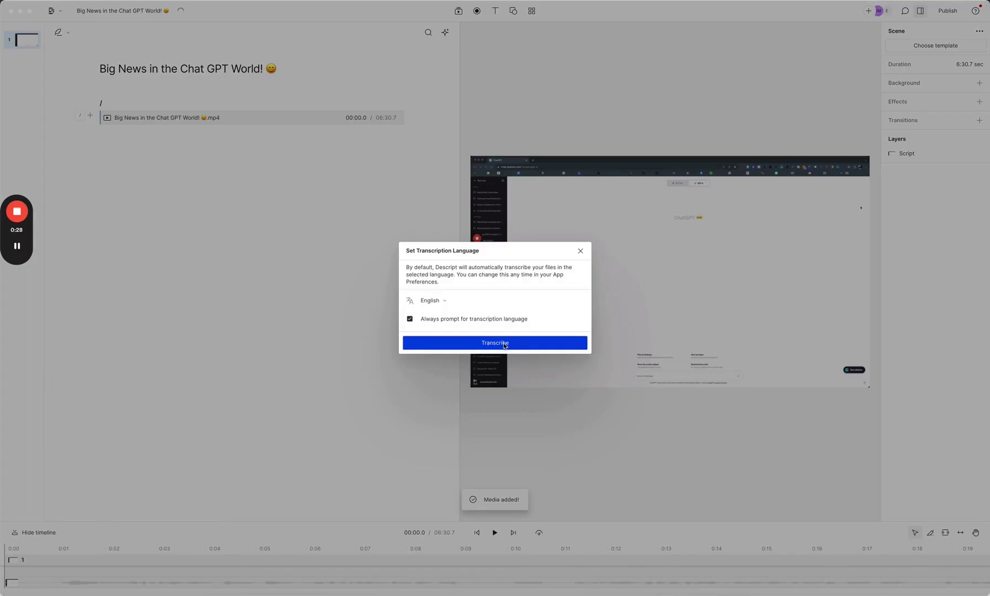
{"action": "left_click", "coordinate": [474, 345]}
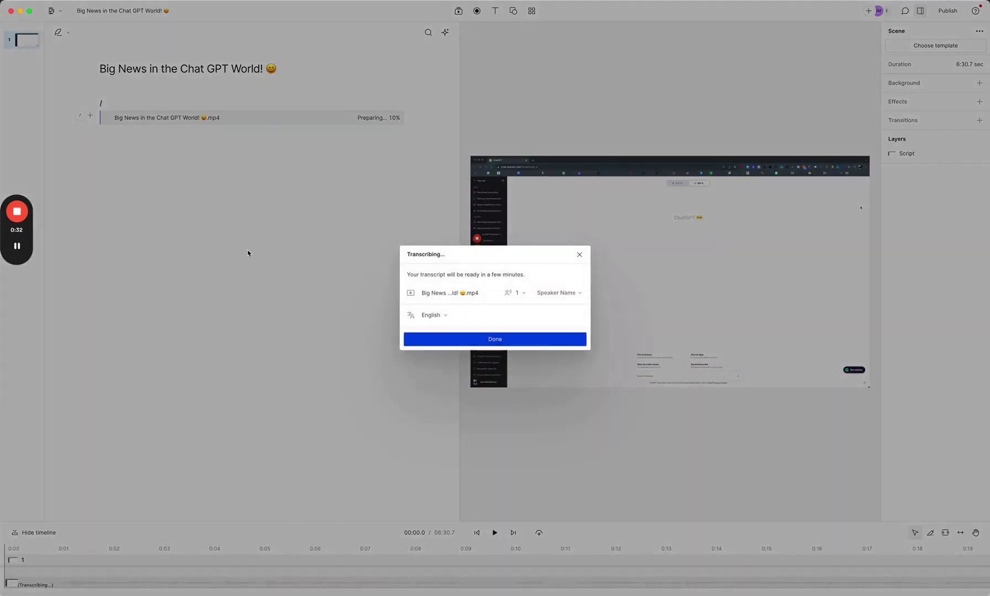
{"action": "left_click", "coordinate": [522, 342]}
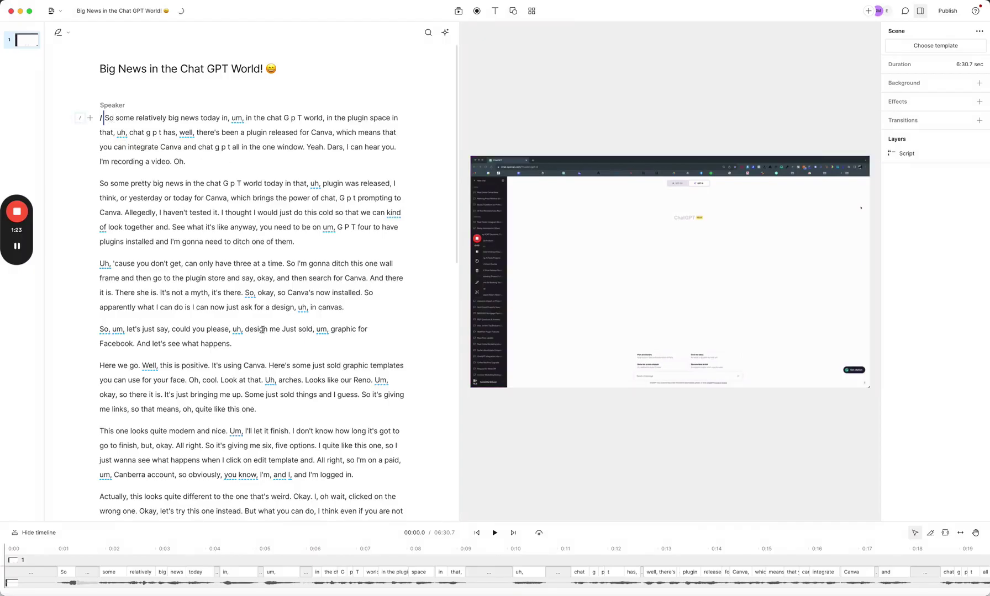
{"action": "left_click", "coordinate": [495, 533]}
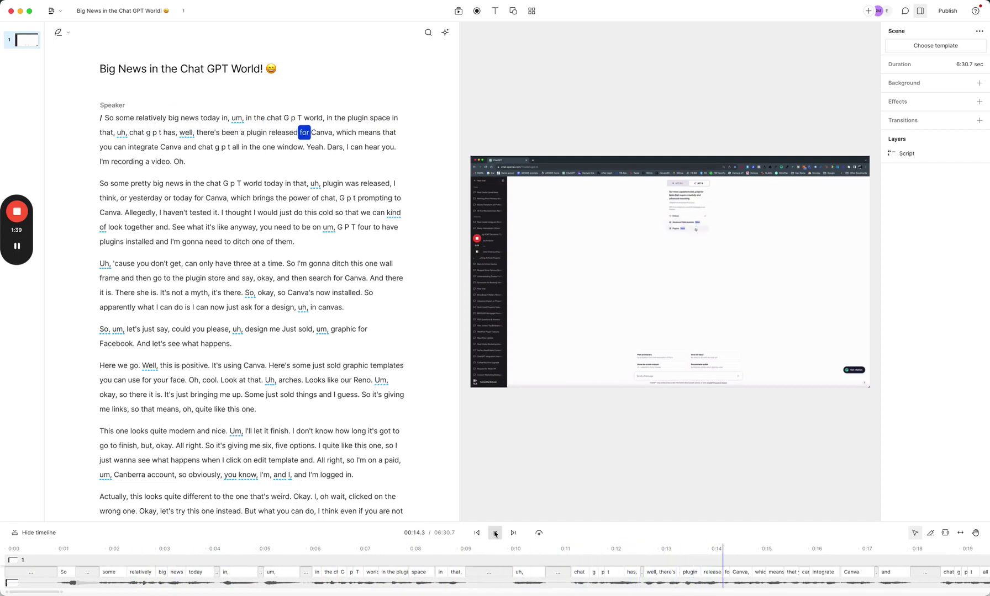
{"action": "left_click", "coordinate": [494, 533]}
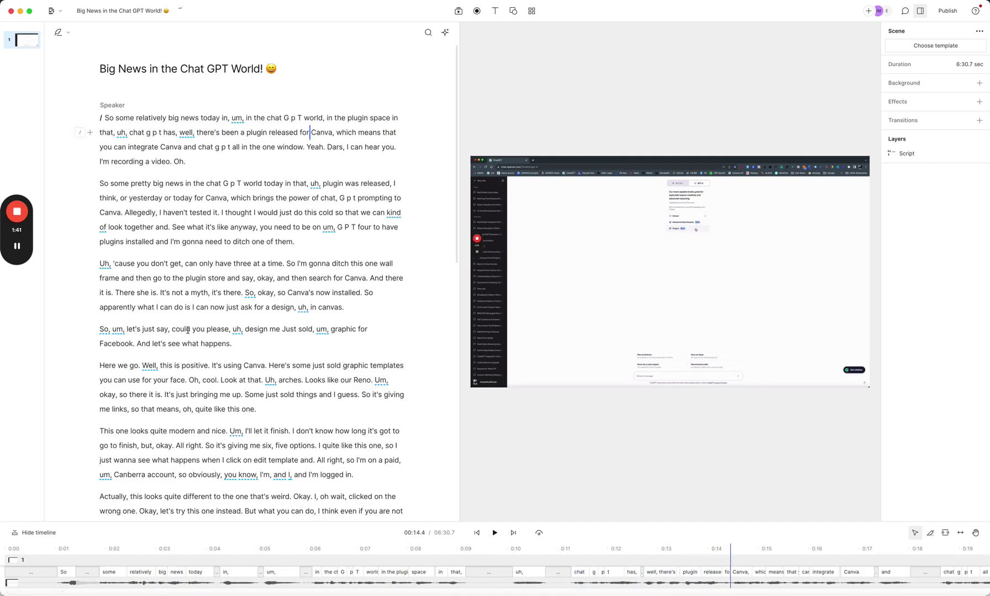
{"action": "scroll", "coordinate": [188, 330], "scroll_direction": "down", "scroll_amount": 5}
{"action": "scroll", "coordinate": [188, 330], "scroll_direction": "up", "scroll_amount": 5}
{"action": "scroll", "coordinate": [247, 435], "scroll_direction": "down", "scroll_amount": 1}
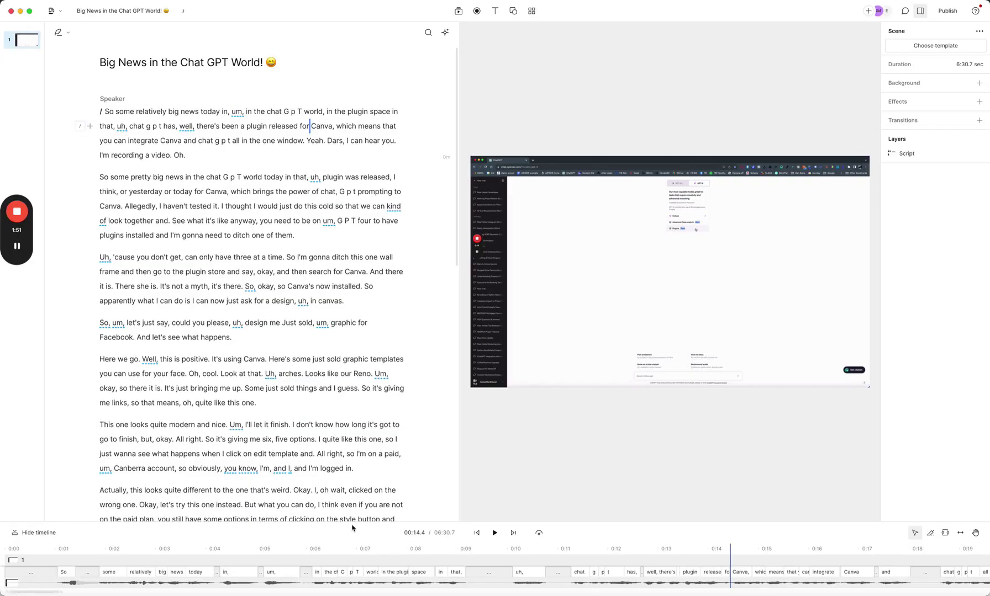
- Enlarge the timeline panel to show waveforms and select the clip's audio
{"action": "left_click_drag", "start_coordinate": [354, 523], "coordinate": [335, 388]}
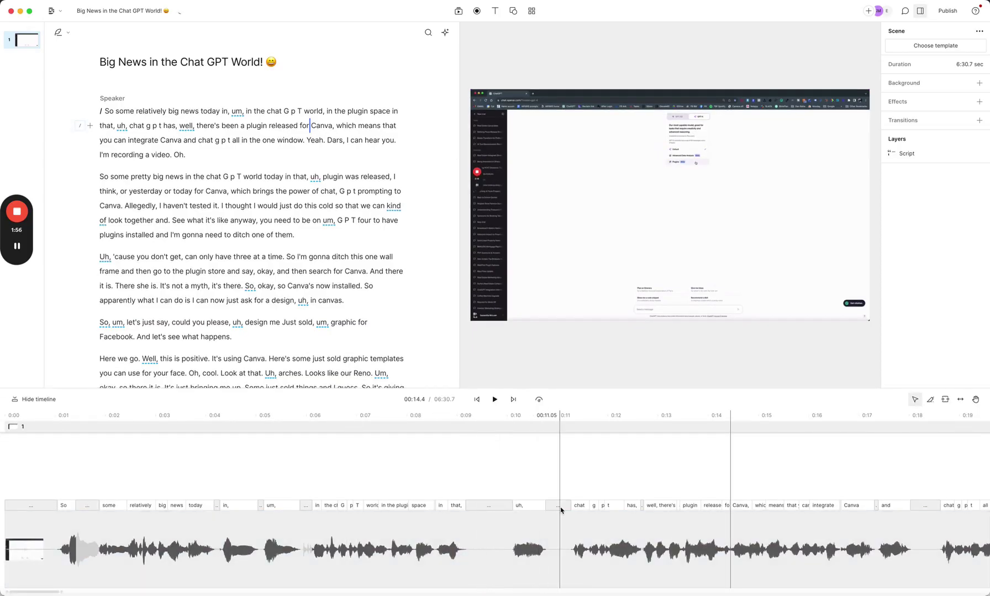
{"action": "scroll", "coordinate": [560, 511], "scroll_direction": "right", "scroll_amount": 10}
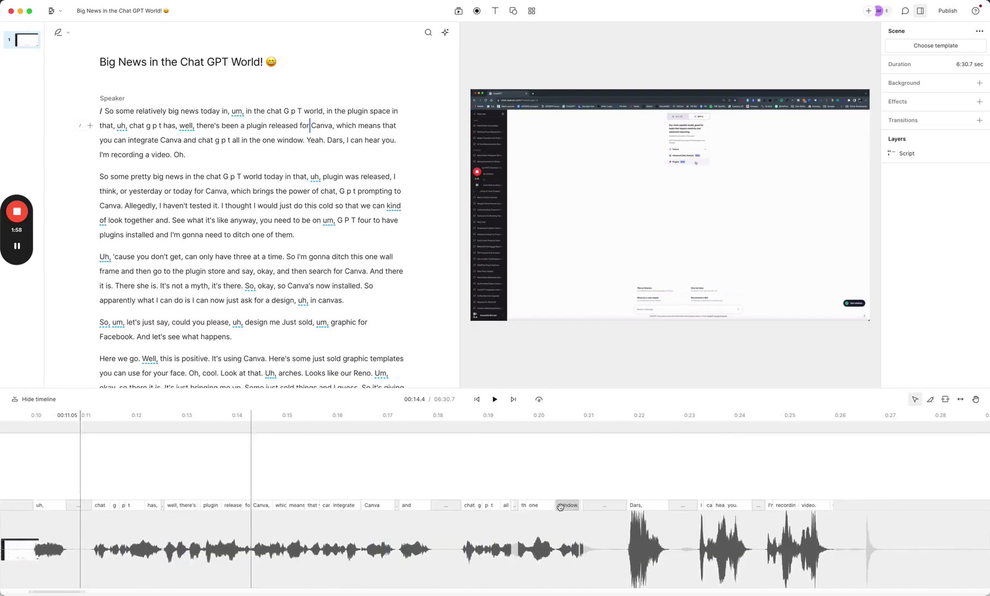
{"action": "scroll", "coordinate": [561, 510], "scroll_direction": "right", "scroll_amount": 8}
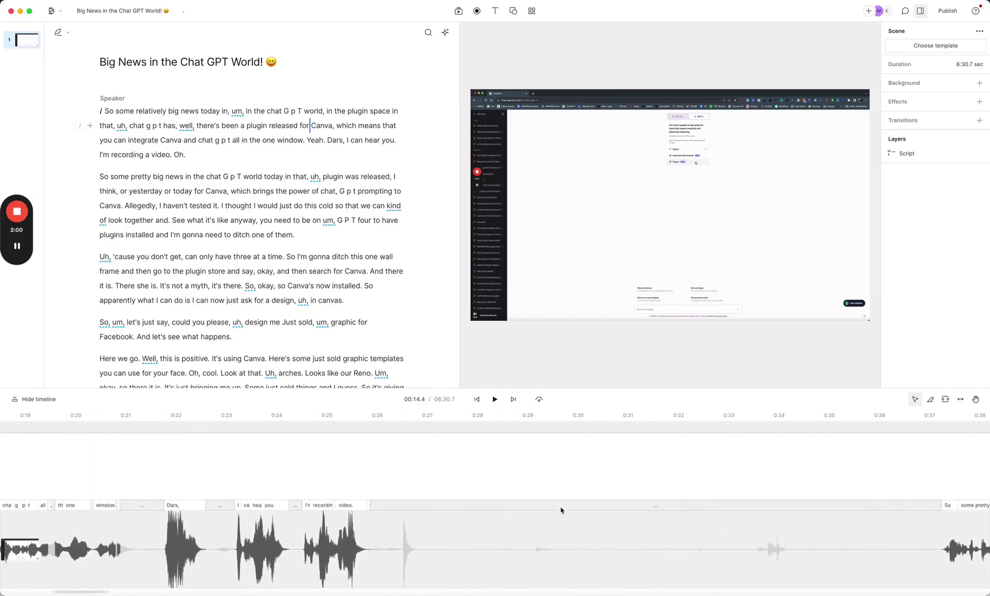
{"action": "scroll", "coordinate": [561, 511], "scroll_direction": "right", "scroll_amount": 5}
{"action": "scroll", "coordinate": [561, 511], "scroll_direction": "left", "scroll_amount": 6}
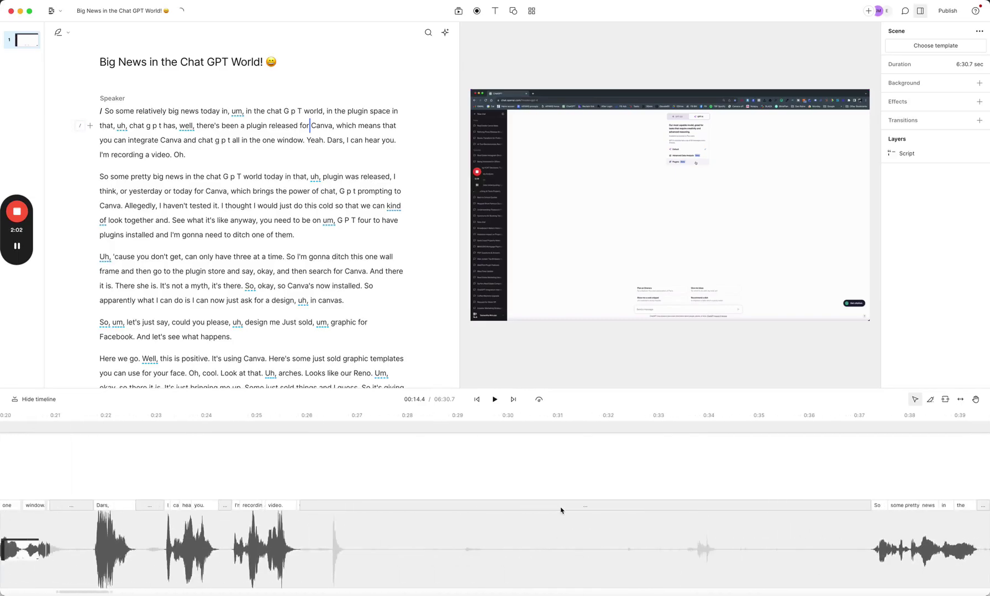
{"action": "left_click", "coordinate": [375, 524]}
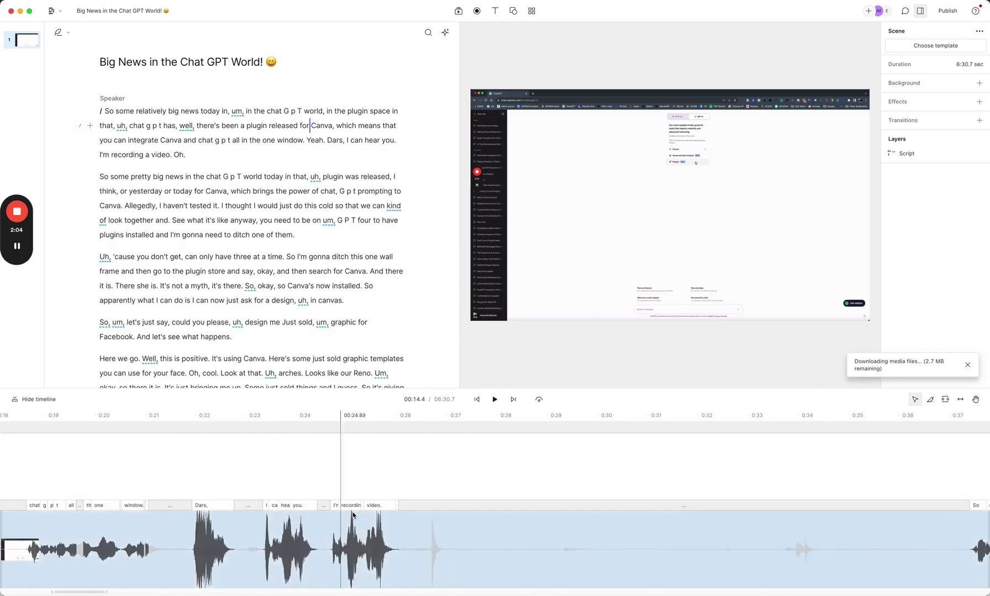
- Delete the opening false-start paragraph so the script begins 'So some pretty big news'
{"action": "scroll", "coordinate": [600, 522], "scroll_direction": "right", "scroll_amount": 6}
{"action": "scroll", "coordinate": [601, 522], "scroll_direction": "right", "scroll_amount": 2}
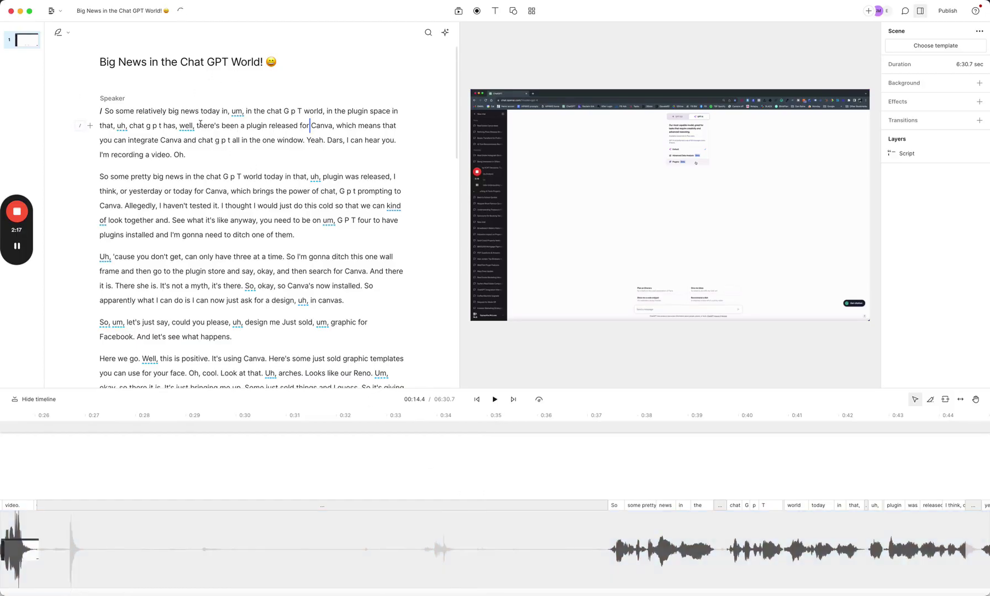
{"action": "left_click_drag", "start_coordinate": [203, 157], "coordinate": [103, 111]}
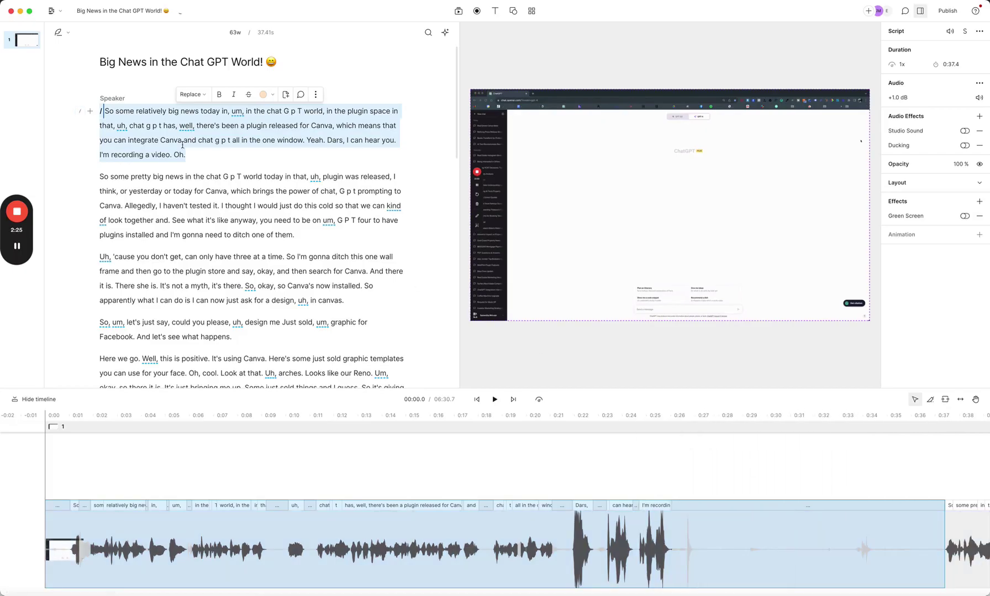
{"action": "key", "text": "BackSpace"}
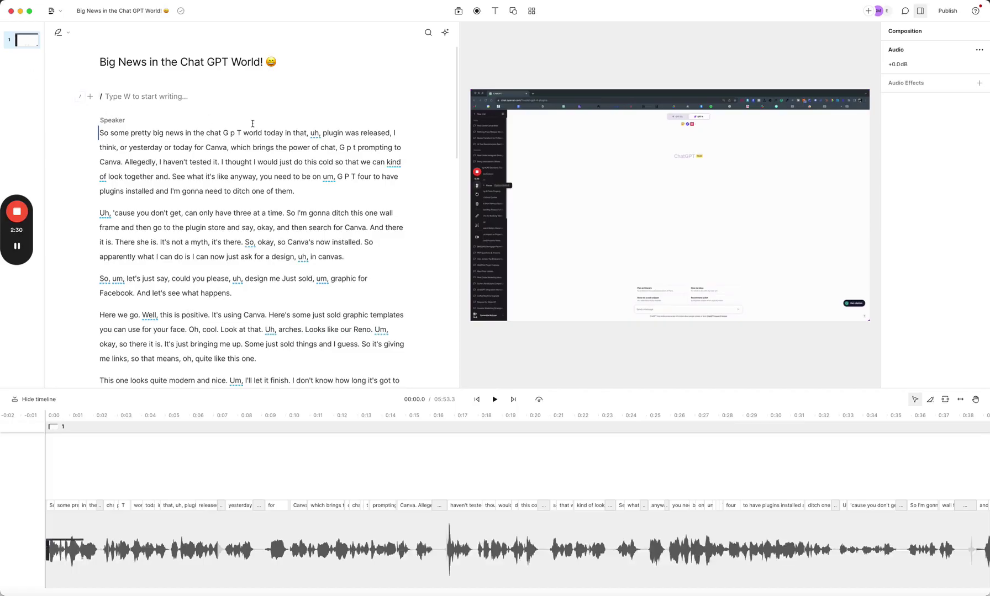
{"action": "left_click", "coordinate": [444, 33]}
{"action": "left_click", "coordinate": [392, 52]}
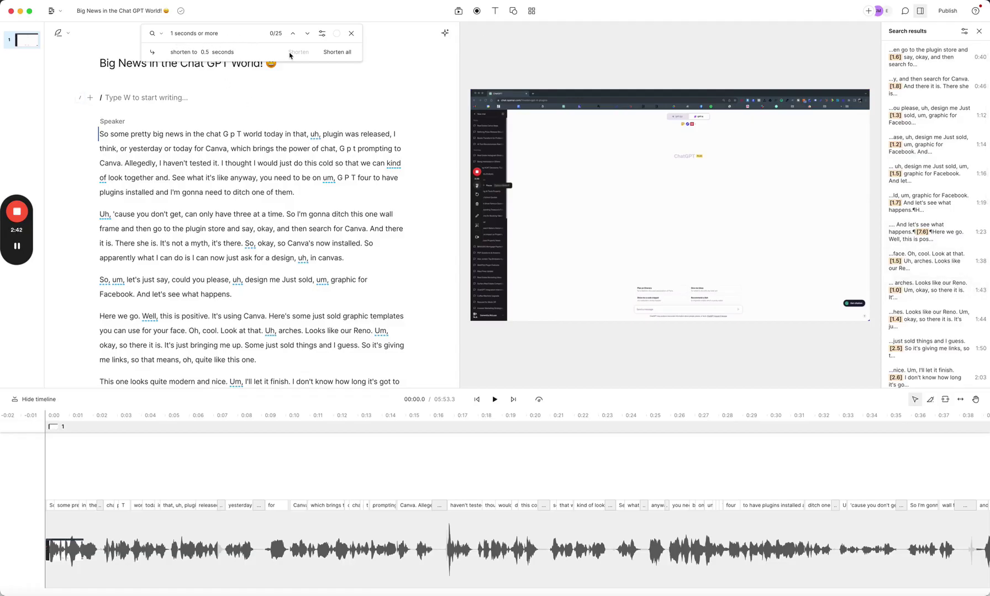
{"action": "left_click", "coordinate": [338, 53]}
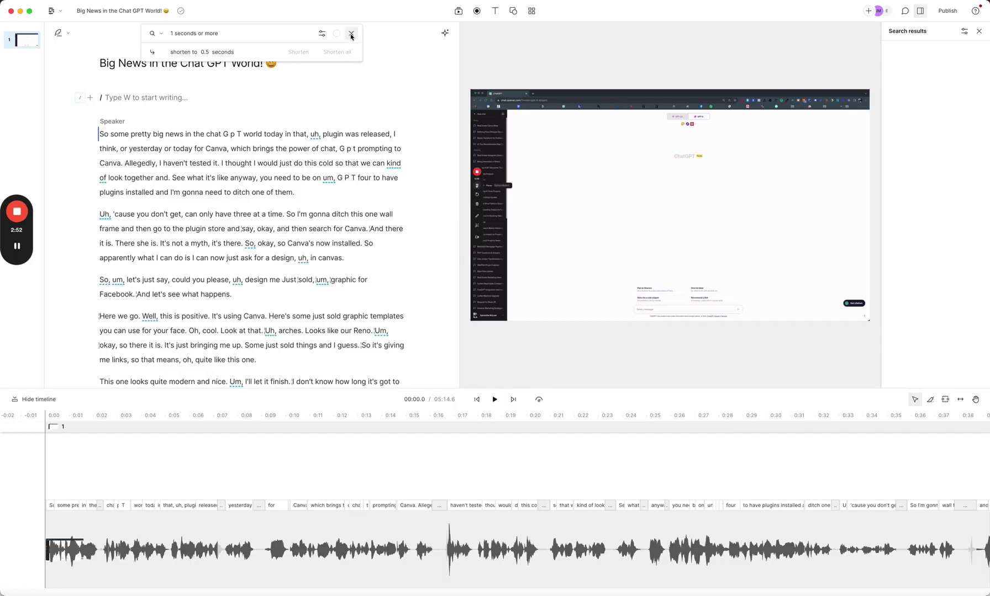
{"action": "left_click", "coordinate": [352, 33]}
{"action": "scroll", "coordinate": [304, 213], "scroll_direction": "down", "scroll_amount": 1}
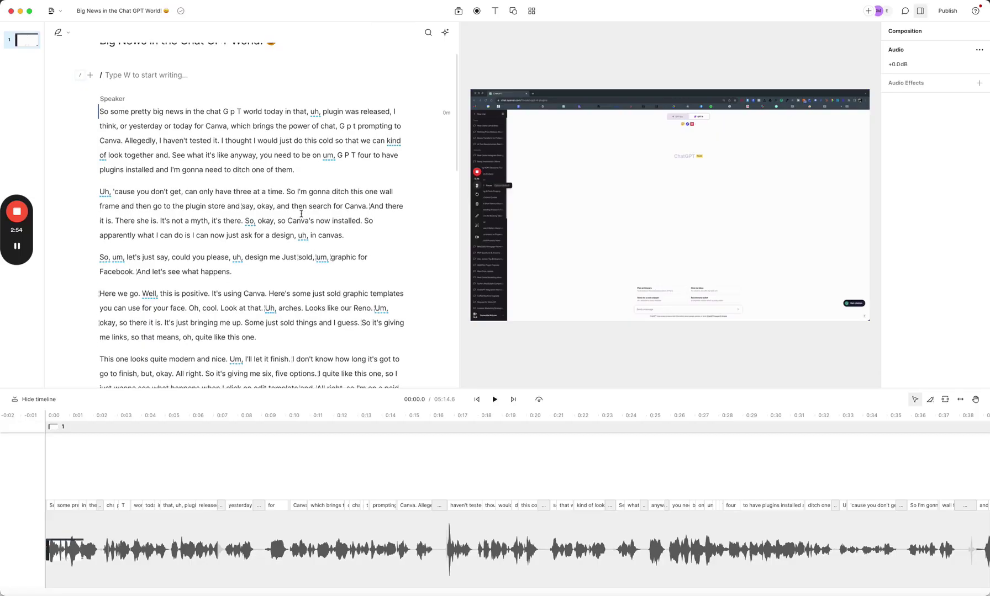
{"action": "scroll", "coordinate": [170, 265], "scroll_direction": "down", "scroll_amount": 2}
{"action": "scroll", "coordinate": [151, 226], "scroll_direction": "down", "scroll_amount": 10}
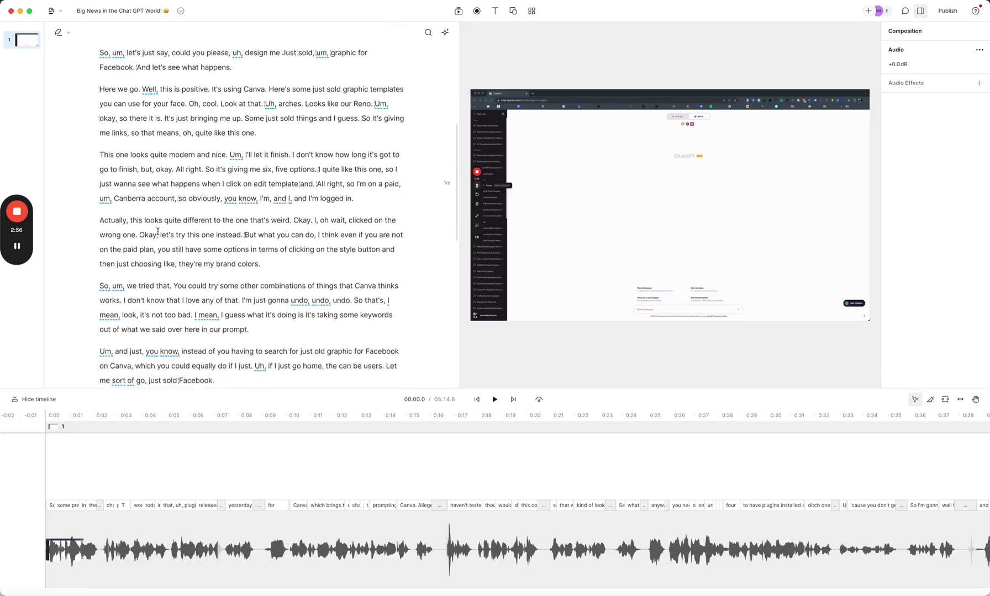
{"action": "scroll", "coordinate": [160, 227], "scroll_direction": "up", "scroll_amount": 12}
{"action": "scroll", "coordinate": [166, 226], "scroll_direction": "down", "scroll_amount": 9}
{"action": "scroll", "coordinate": [166, 226], "scroll_direction": "down", "scroll_amount": 18}
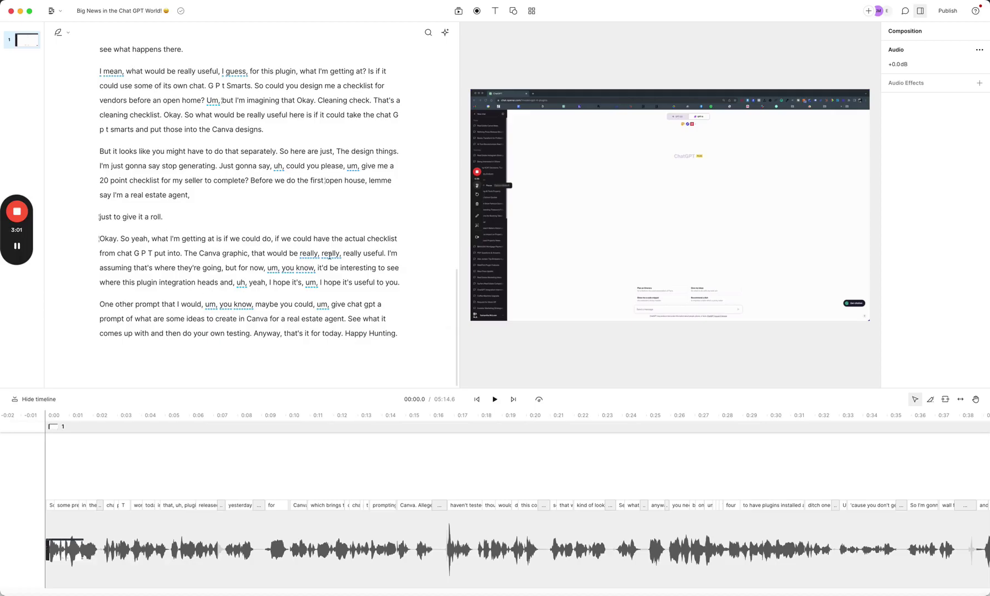
{"action": "scroll", "coordinate": [263, 264], "scroll_direction": "up", "scroll_amount": 20}
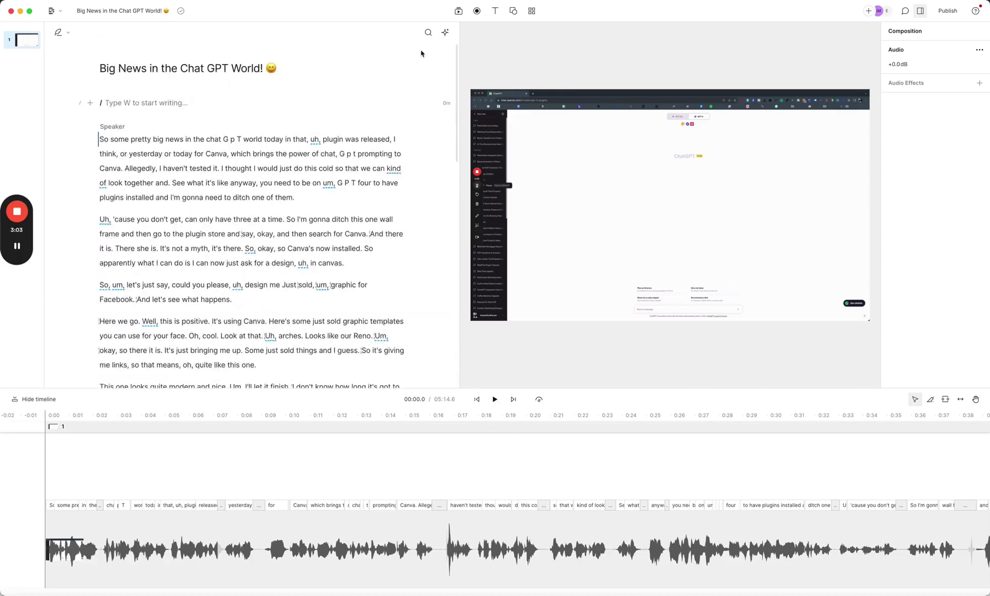
- Remove all 25 filler-word matches for Um, Uh and I guess
{"action": "left_click", "coordinate": [444, 34]}
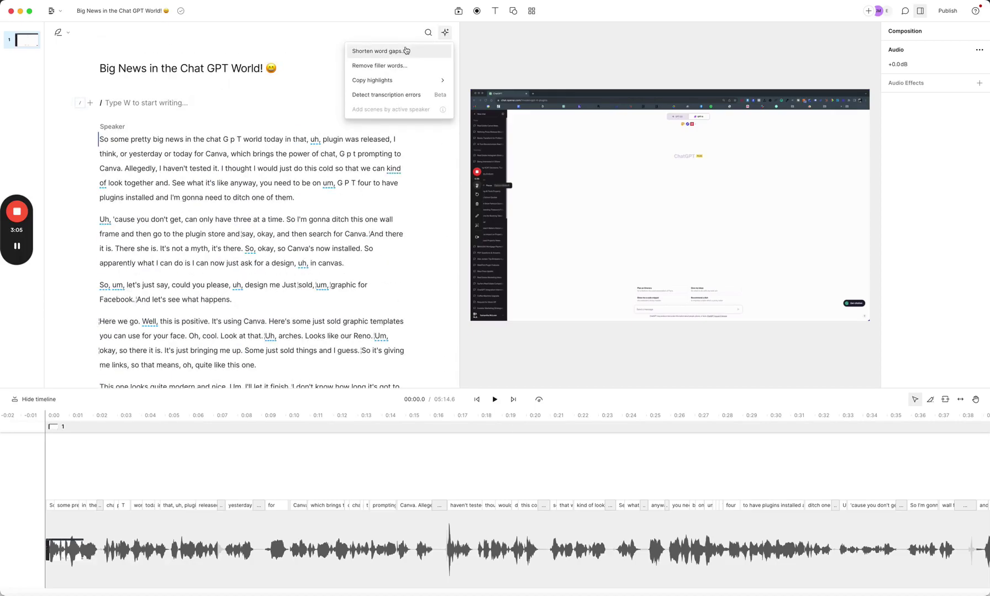
{"action": "left_click", "coordinate": [350, 68]}
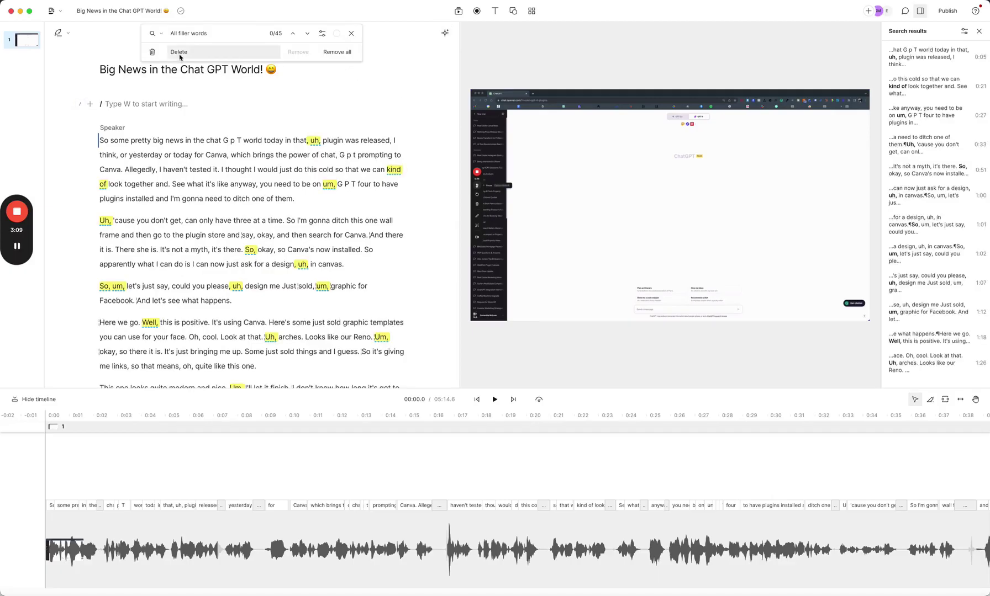
{"action": "left_click", "coordinate": [187, 34]}
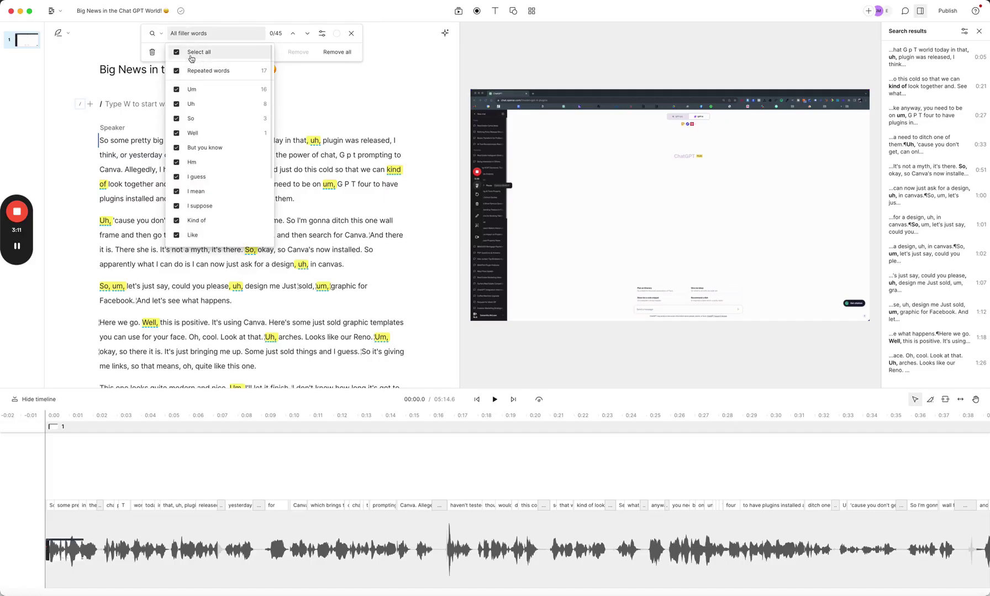
{"action": "left_click", "coordinate": [186, 51]}
{"action": "left_click", "coordinate": [176, 89]}
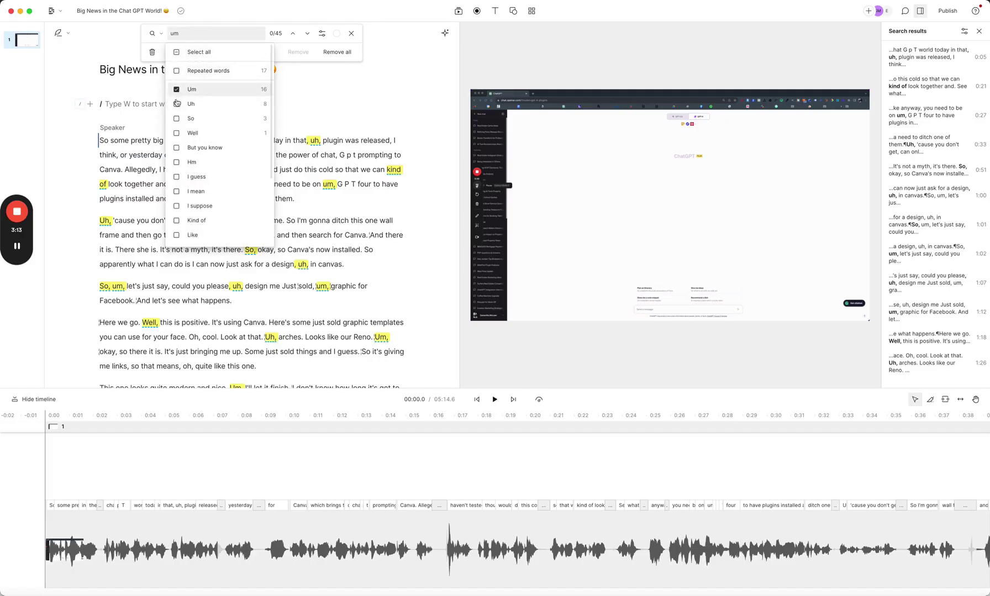
{"action": "left_click", "coordinate": [176, 104]}
{"action": "left_click", "coordinate": [176, 177]}
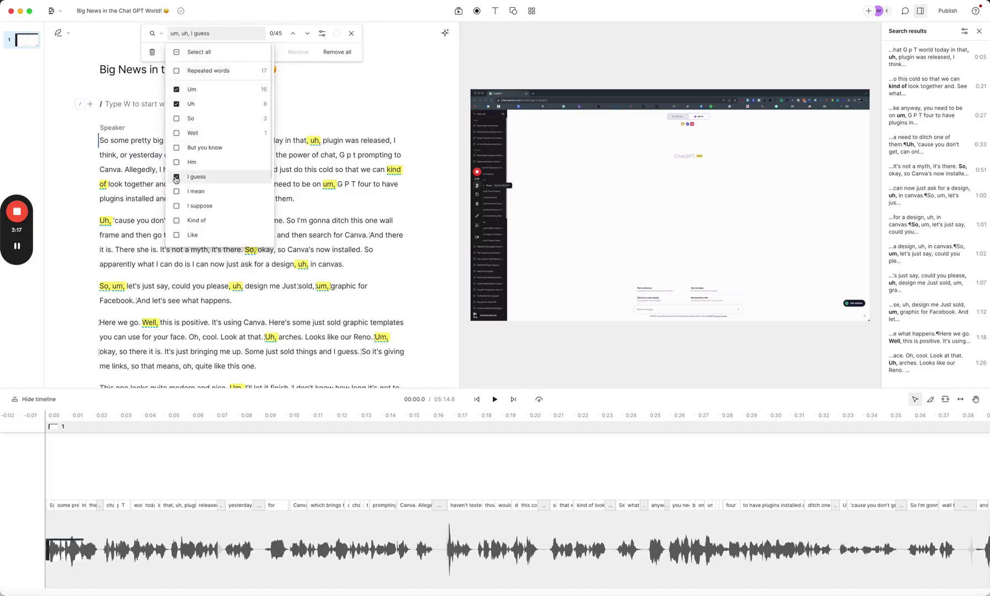
{"action": "left_click", "coordinate": [237, 37]}
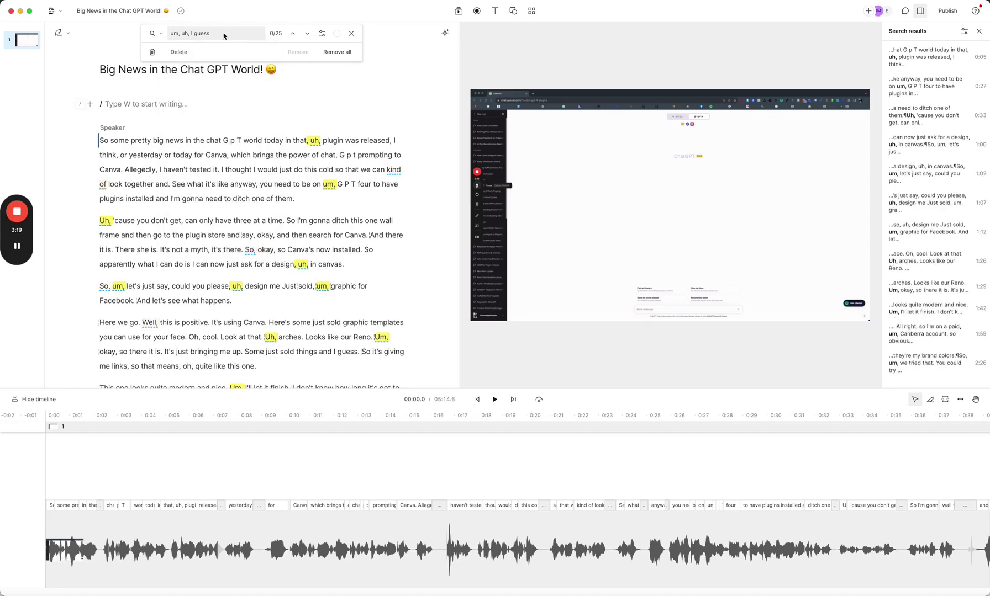
{"action": "left_click", "coordinate": [343, 52]}
- Scroll through the edited script and check the search's playback options
{"action": "scroll", "coordinate": [305, 189], "scroll_direction": "down", "scroll_amount": 3}
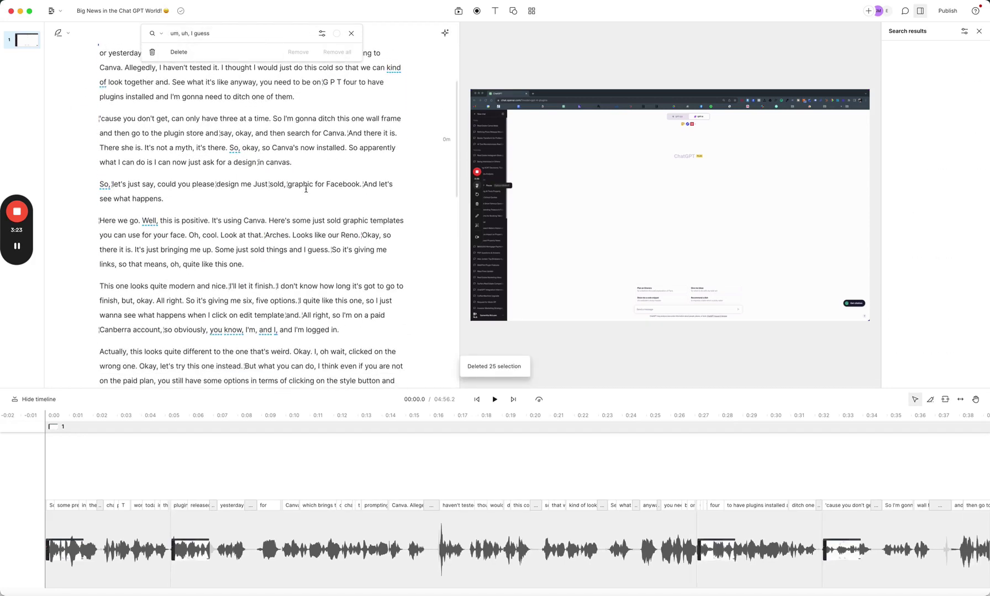
{"action": "scroll", "coordinate": [306, 188], "scroll_direction": "down", "scroll_amount": 5}
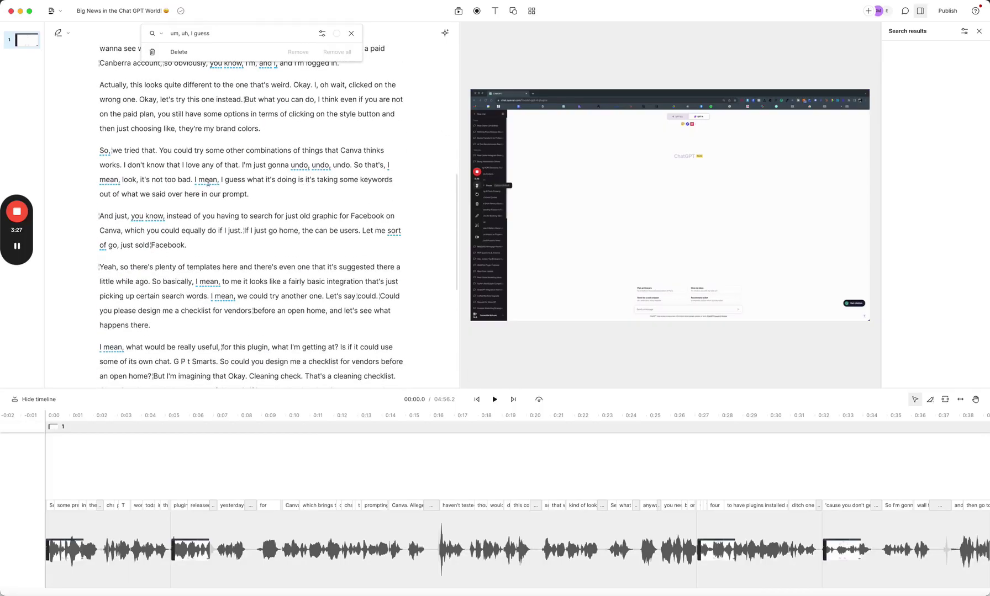
{"action": "scroll", "coordinate": [200, 181], "scroll_direction": "down", "scroll_amount": 2}
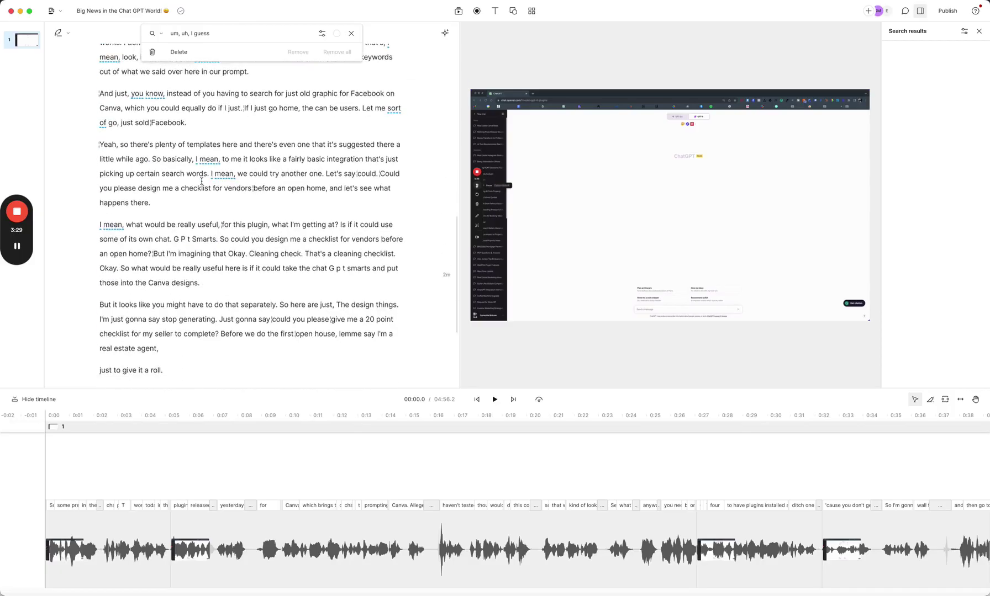
{"action": "scroll", "coordinate": [201, 180], "scroll_direction": "up", "scroll_amount": 1}
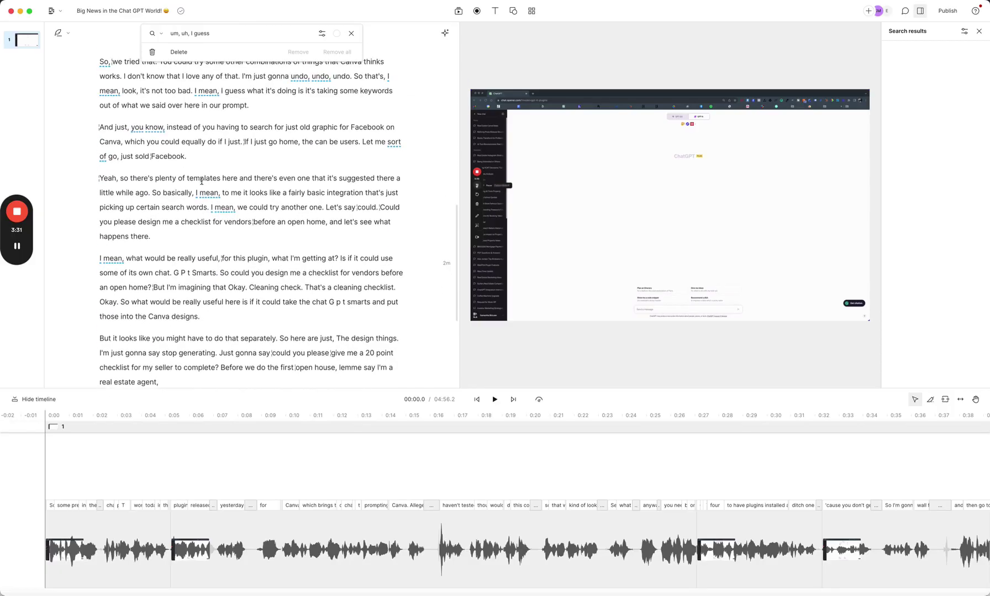
{"action": "left_click", "coordinate": [322, 34]}
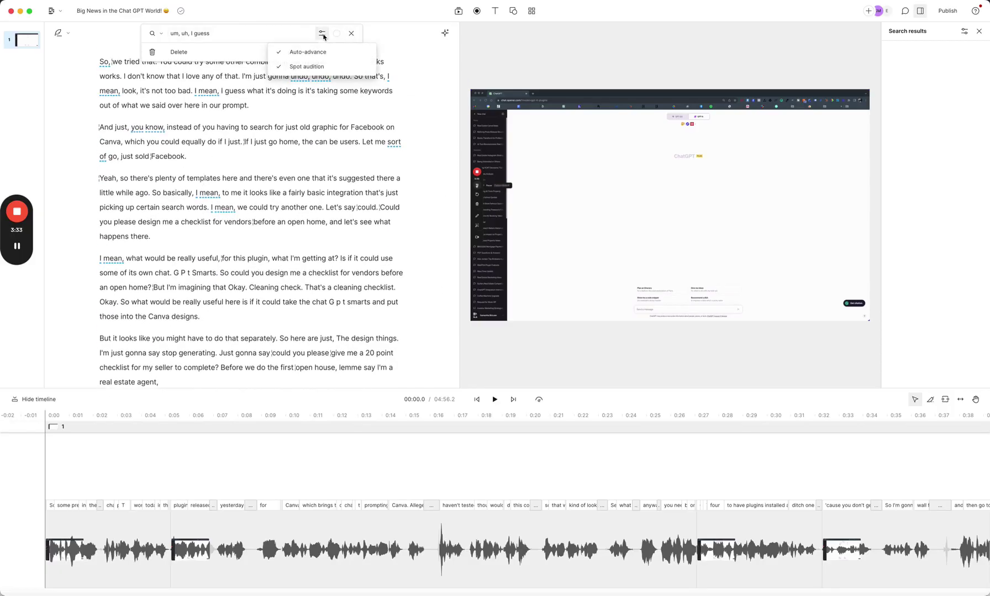
{"action": "left_click", "coordinate": [323, 34]}
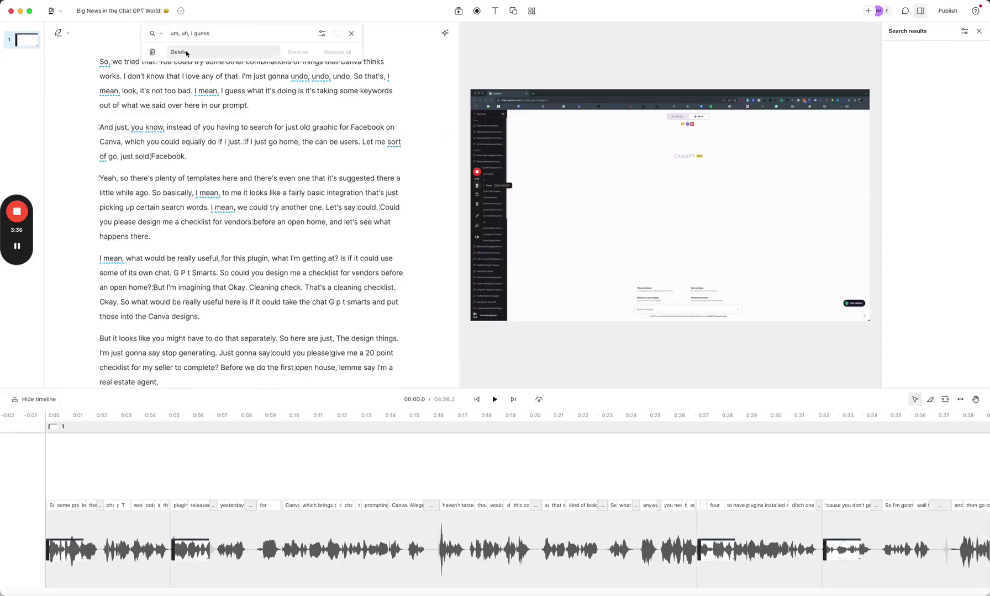
- Find word gaps of one second or more, then close without shortening them
{"action": "left_click", "coordinate": [444, 32]}
{"action": "left_click", "coordinate": [397, 95]}
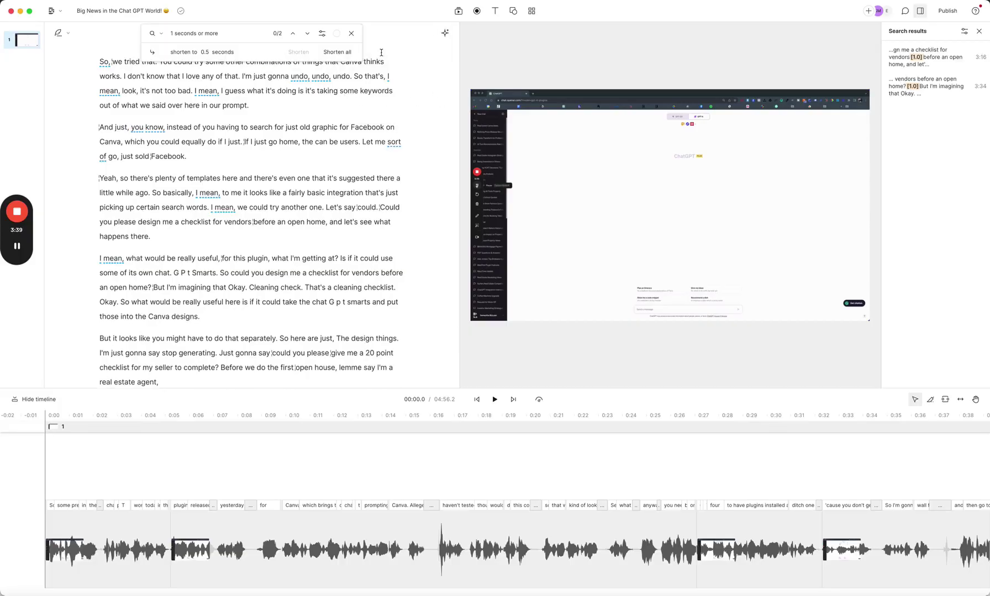
{"action": "left_click", "coordinate": [351, 34]}
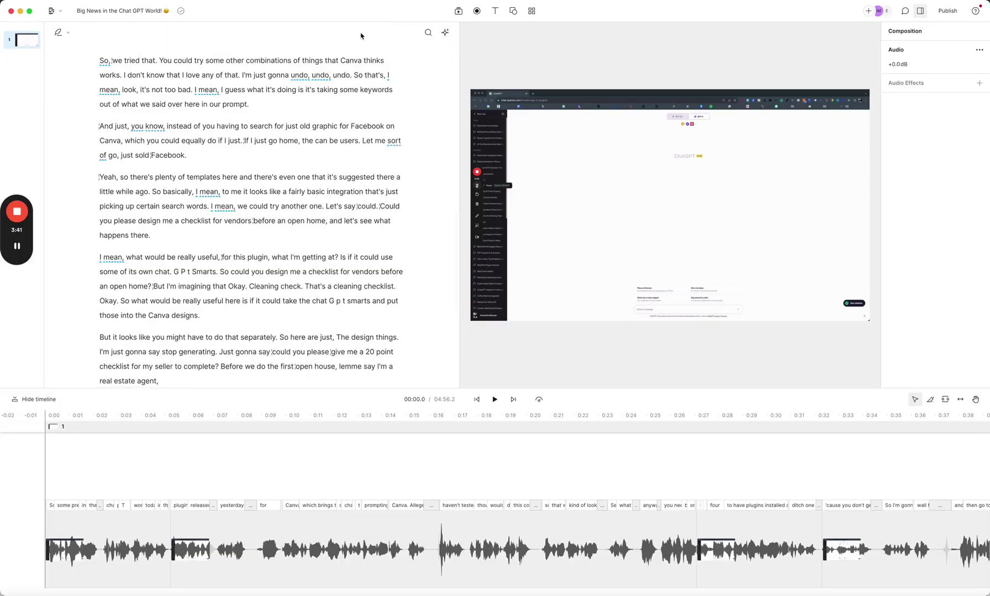
- Rerun the filler search without I guess, Uh and Um, adding You know and You know what i mean
{"action": "left_click", "coordinate": [448, 34]}
{"action": "left_click", "coordinate": [397, 66]}
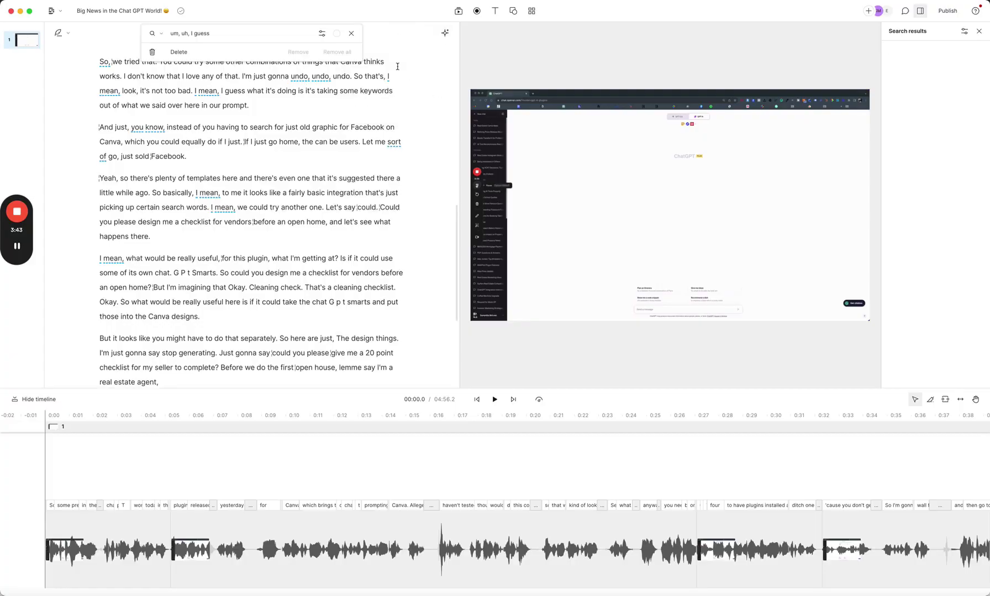
{"action": "left_click", "coordinate": [248, 35]}
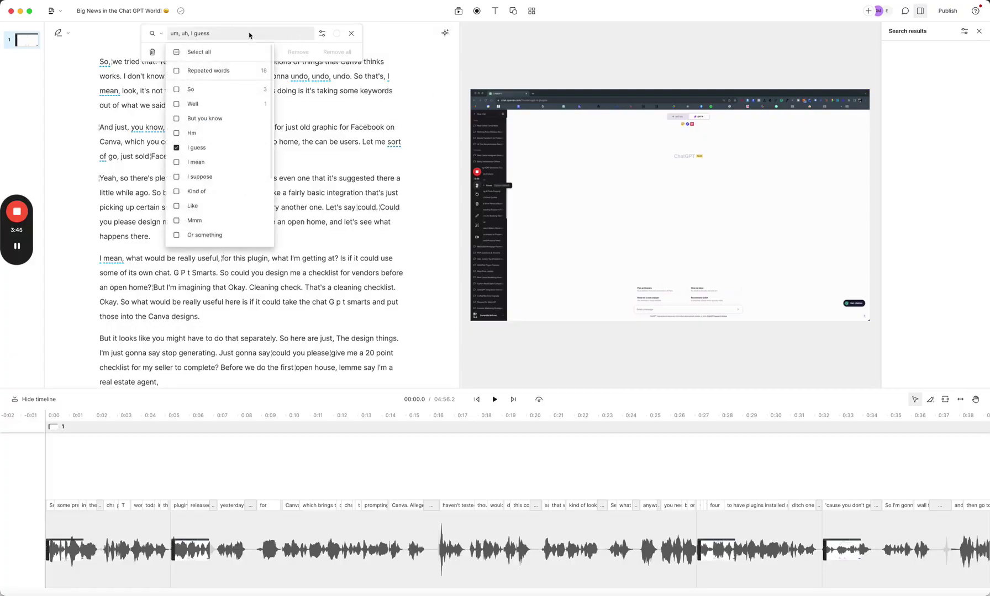
{"action": "left_click", "coordinate": [198, 147]}
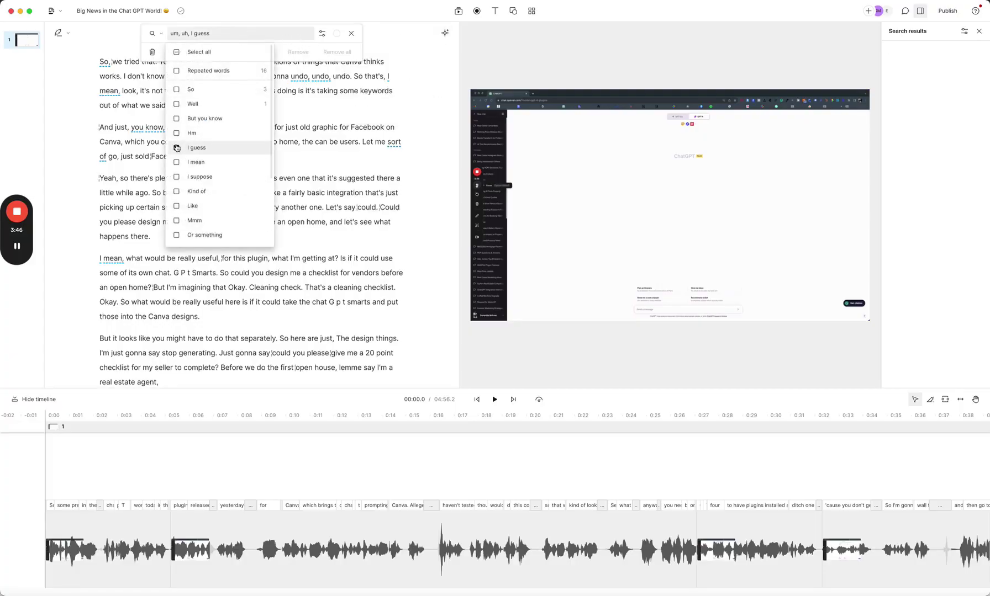
{"action": "scroll", "coordinate": [188, 210], "scroll_direction": "down", "scroll_amount": 2}
{"action": "scroll", "coordinate": [187, 212], "scroll_direction": "down", "scroll_amount": 1}
{"action": "left_click", "coordinate": [184, 194]}
{"action": "left_click", "coordinate": [182, 179]}
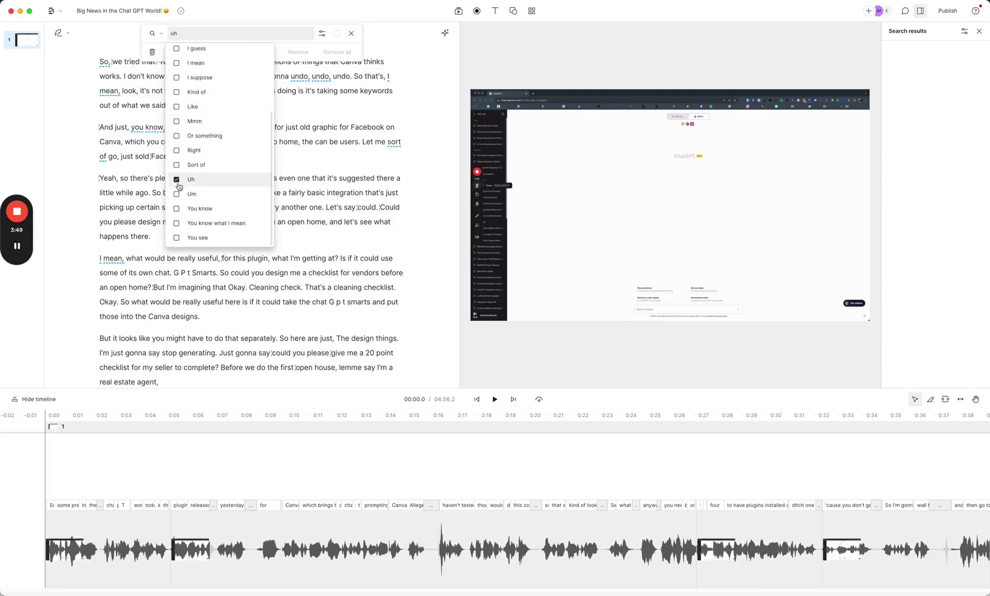
{"action": "left_click", "coordinate": [177, 209]}
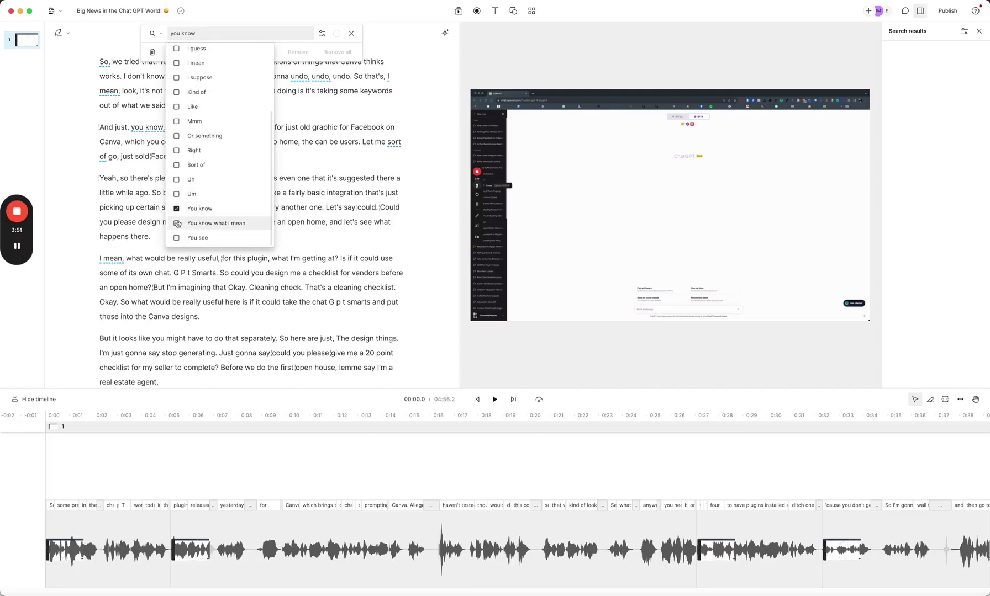
{"action": "left_click", "coordinate": [177, 223]}
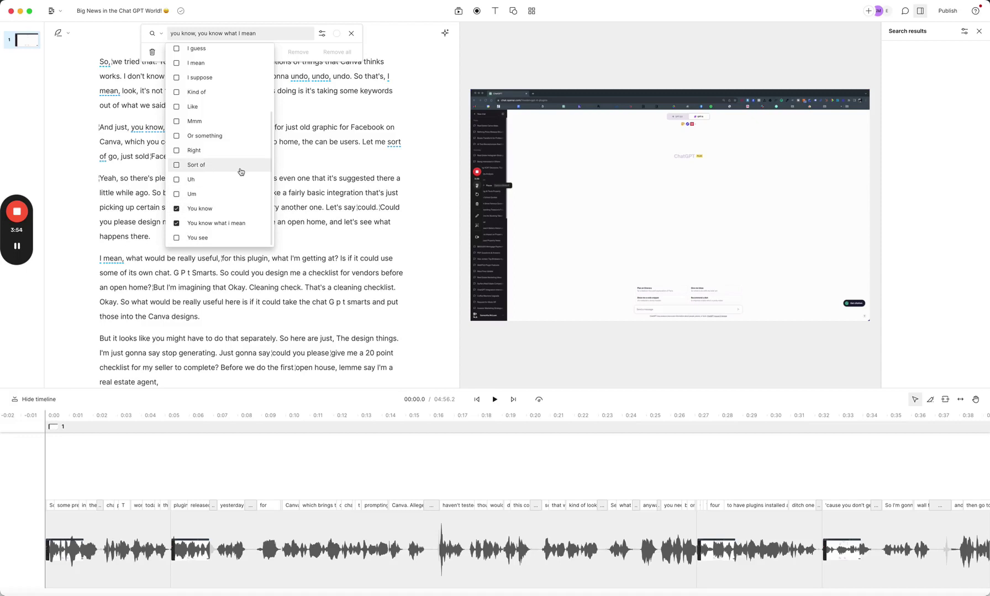
- Add I mean and I guess to the fillers, then delete all 9 matches
{"action": "scroll", "coordinate": [240, 171], "scroll_direction": "up", "scroll_amount": 2}
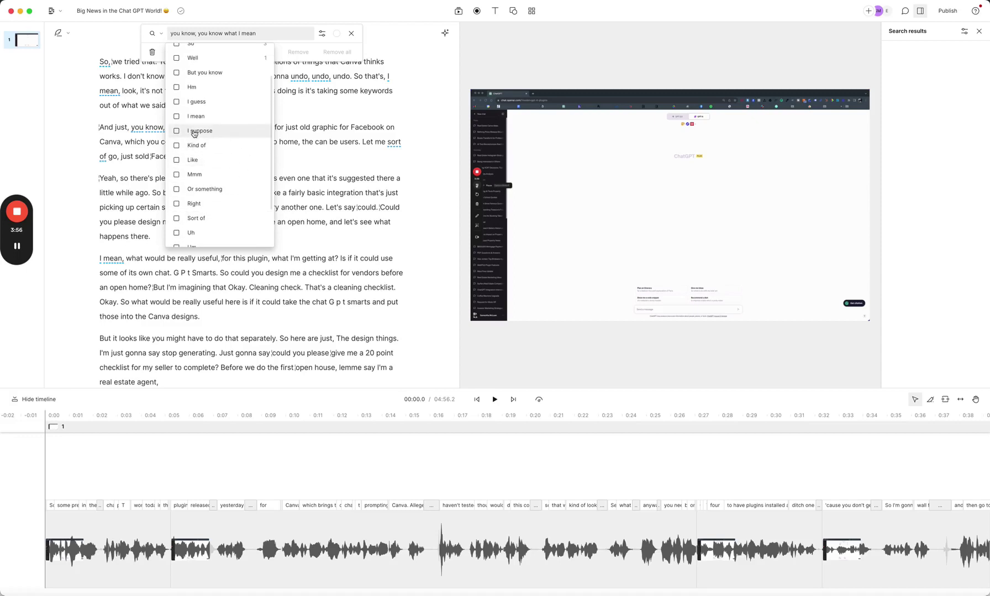
{"action": "left_click", "coordinate": [176, 117]}
{"action": "left_click", "coordinate": [177, 103]}
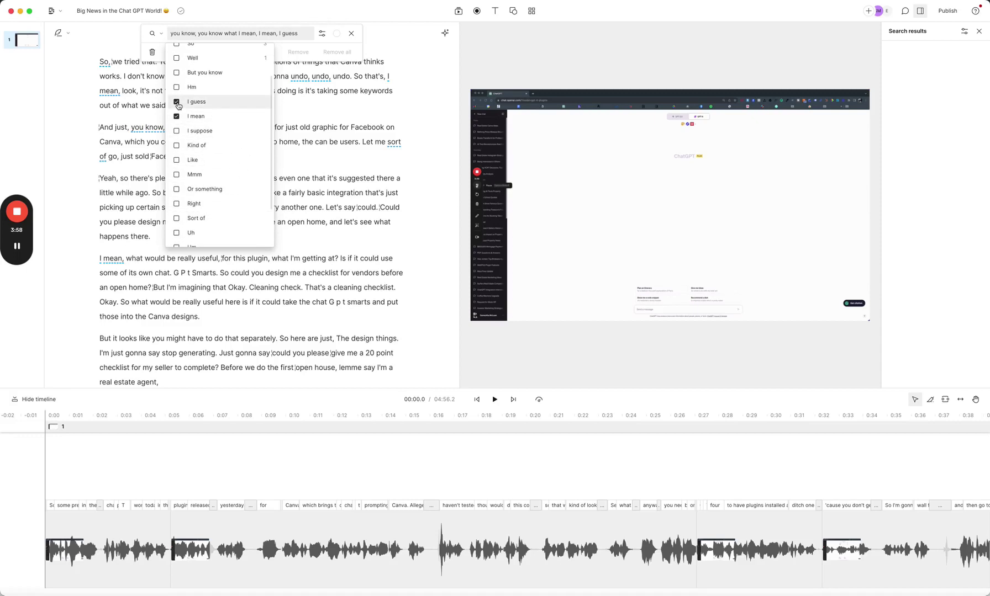
{"action": "scroll", "coordinate": [188, 104], "scroll_direction": "up", "scroll_amount": 2}
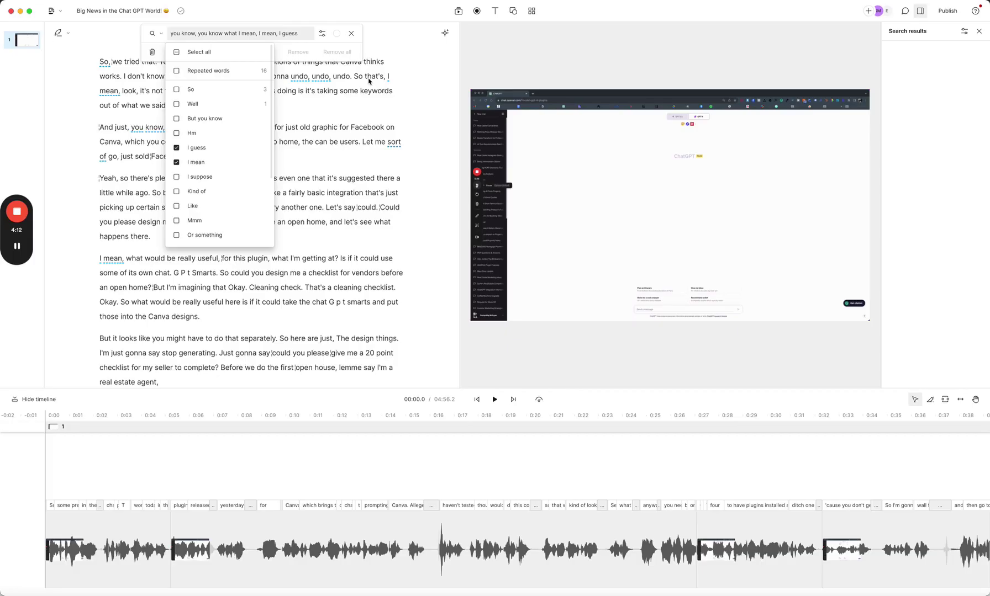
{"action": "left_click", "coordinate": [339, 51]}
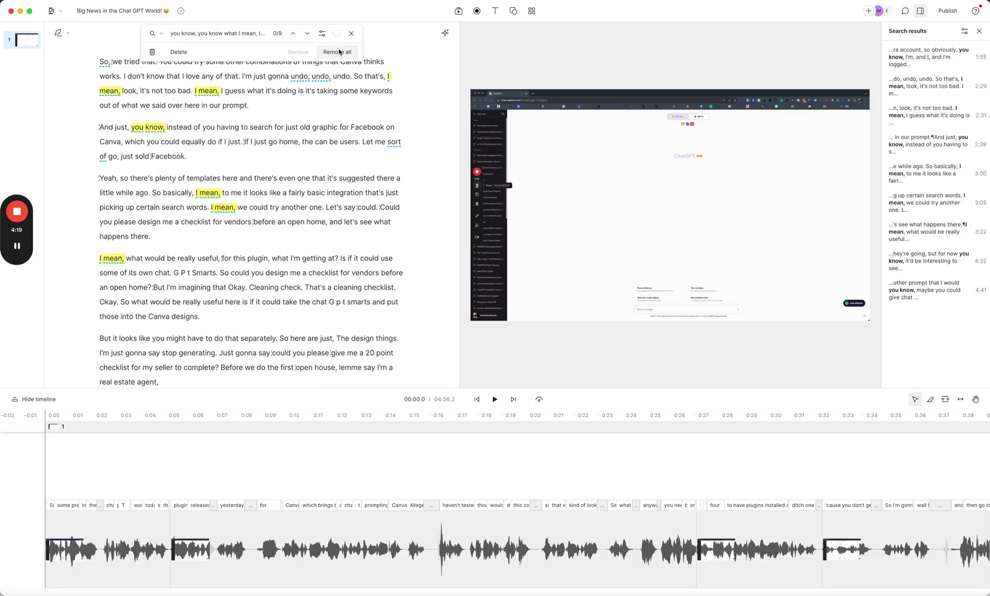
{"action": "left_click", "coordinate": [339, 52]}
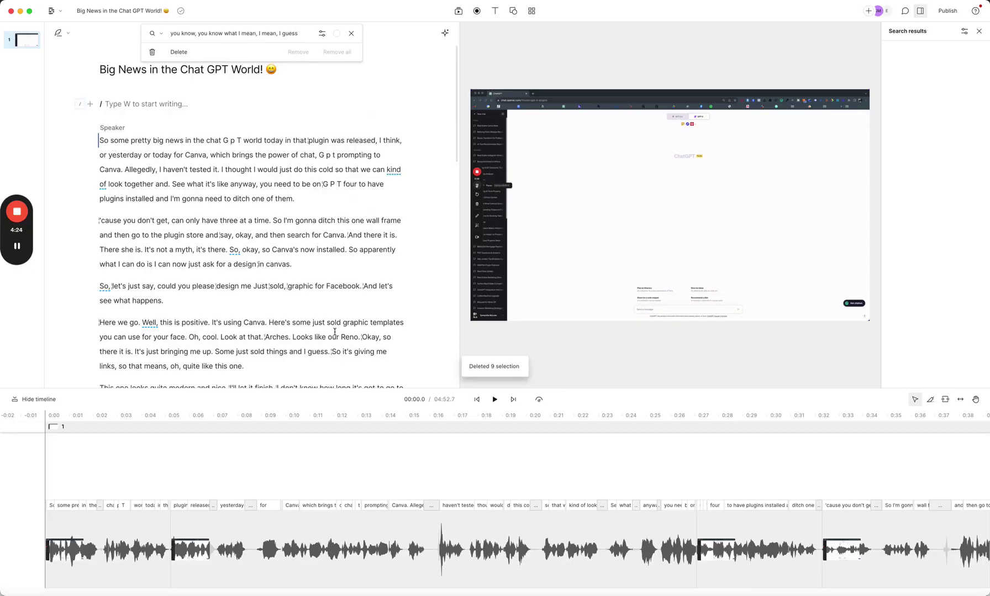
- Play back the edit, pause it, and show the video clip's properties
{"action": "left_click", "coordinate": [494, 400]}
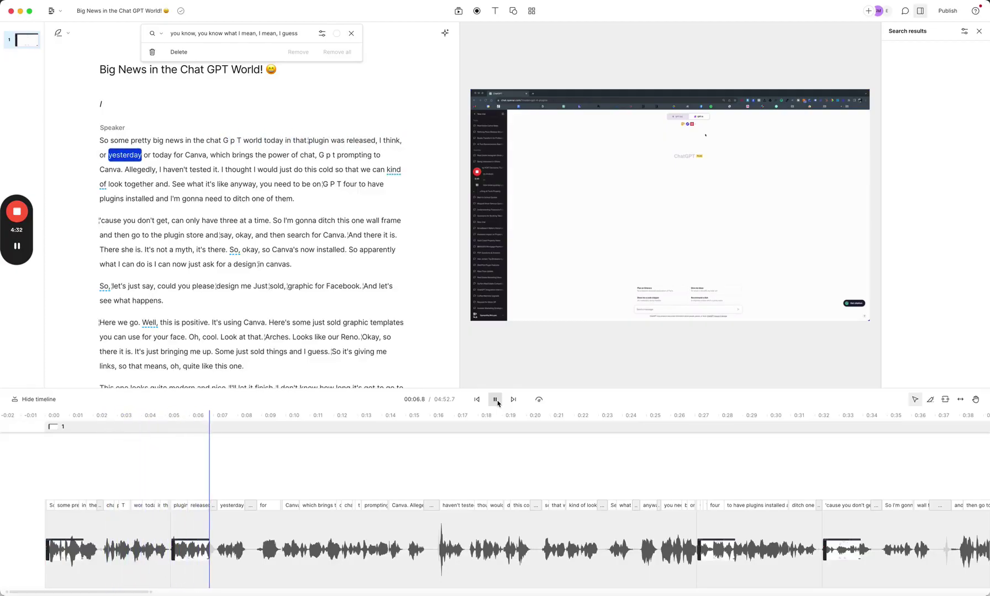
{"action": "left_click", "coordinate": [497, 402]}
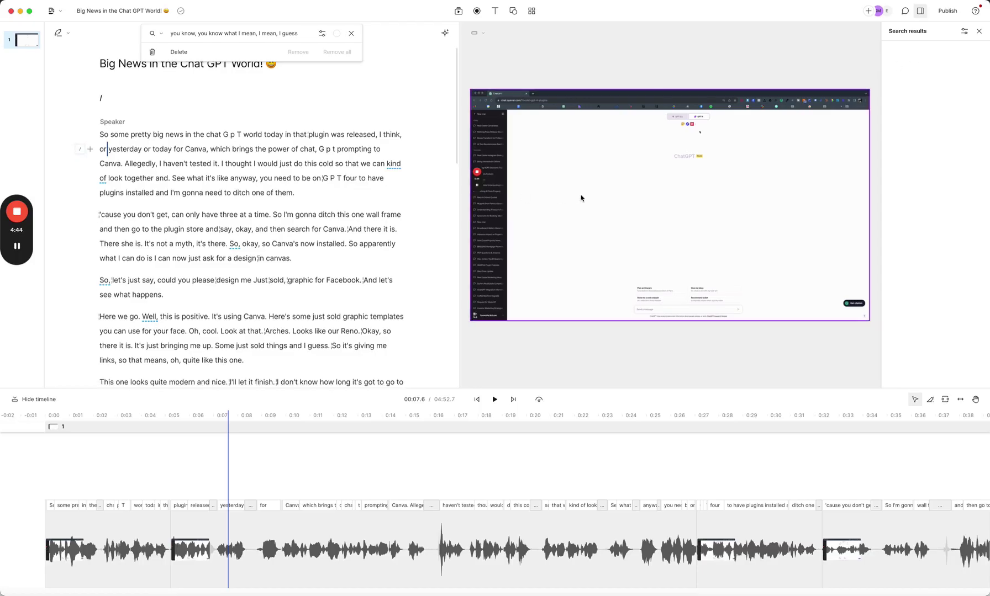
{"action": "left_click", "coordinate": [581, 197]}
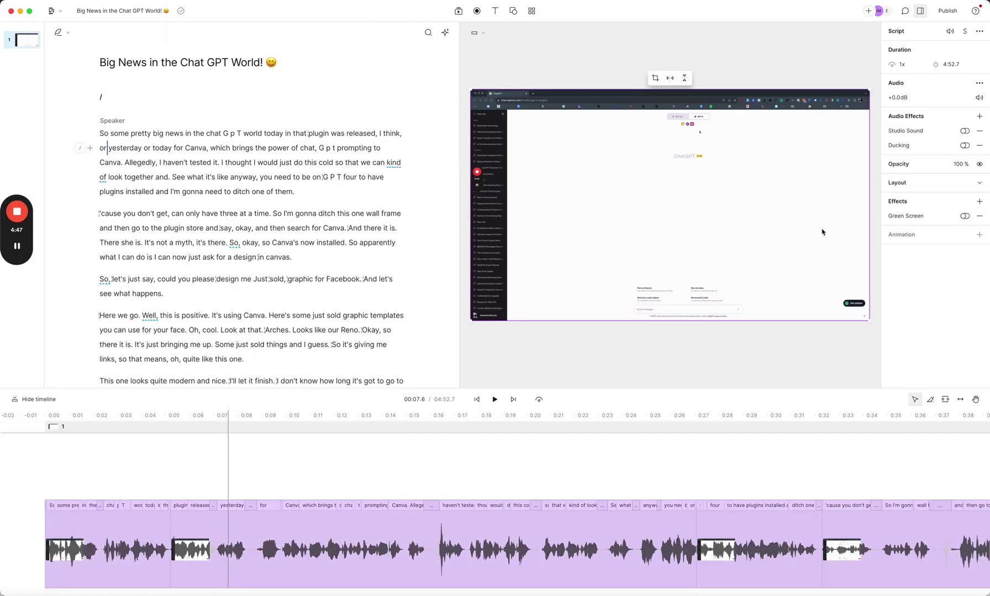
- Turn on Studio Sound for the Big News clip and return to the script start
{"action": "left_click", "coordinate": [964, 131]}
{"action": "left_click", "coordinate": [103, 132]}
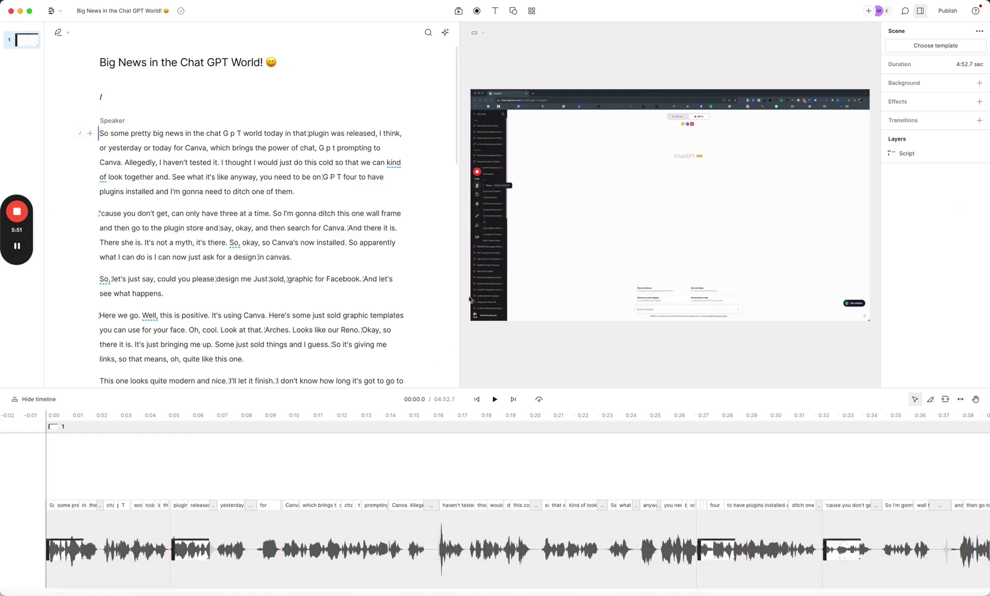
- Play the video to 00:17.1, then select the timeline segment starting at 'plugin'
{"action": "left_click", "coordinate": [494, 401]}
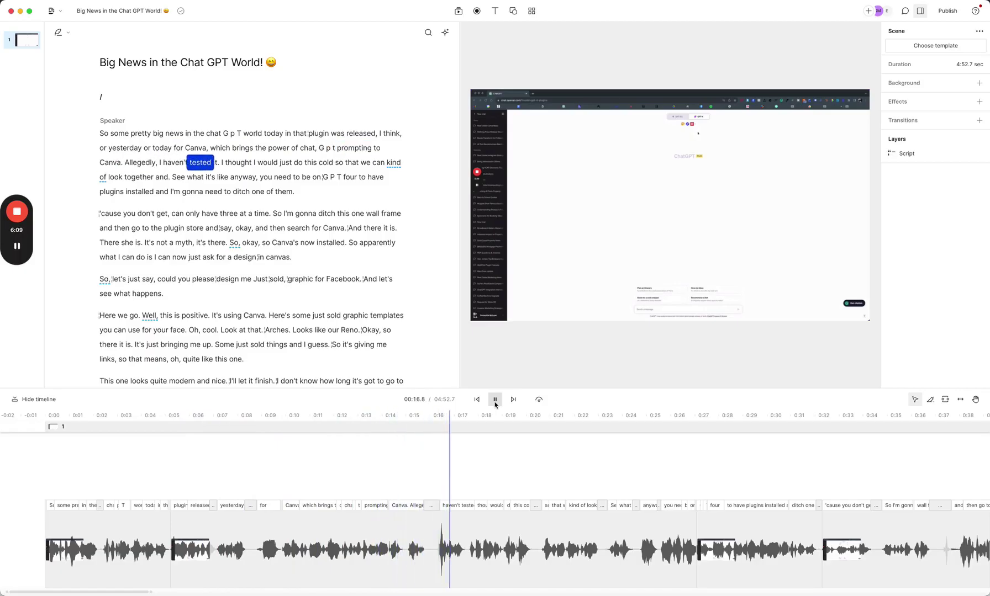
{"action": "left_click", "coordinate": [495, 403]}
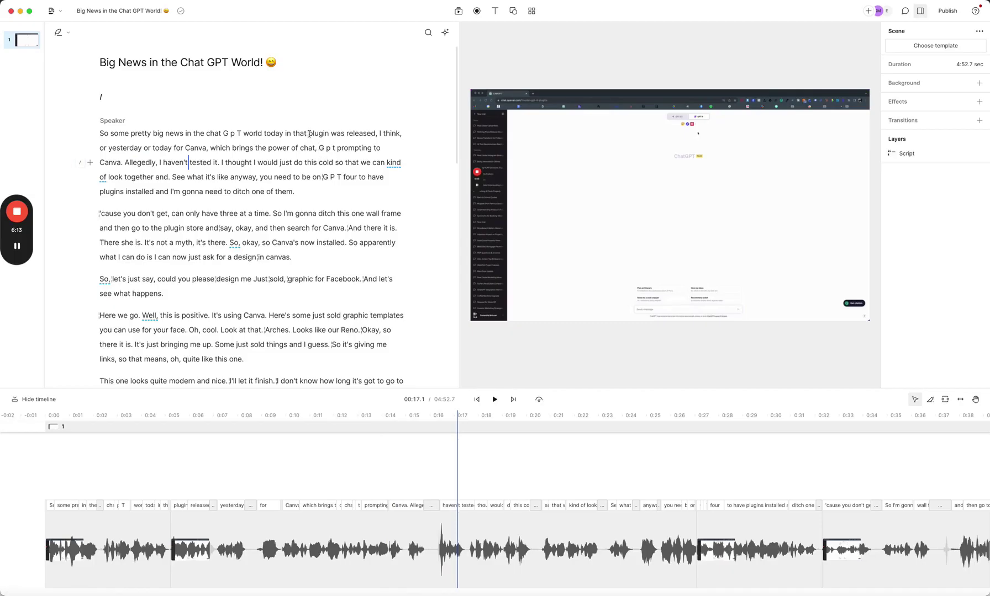
{"action": "left_click", "coordinate": [308, 134]}
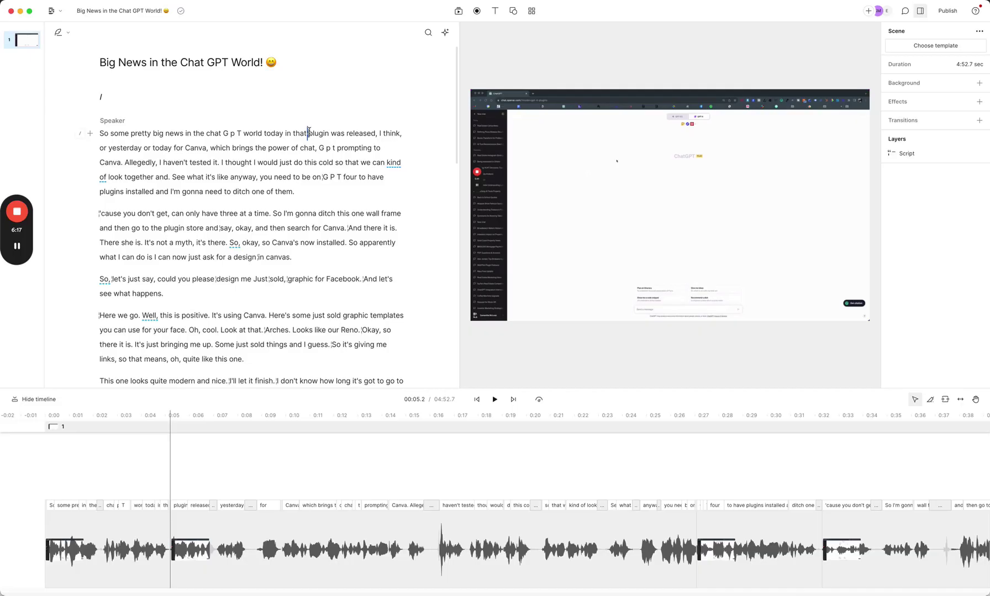
{"action": "left_click", "coordinate": [176, 547]}
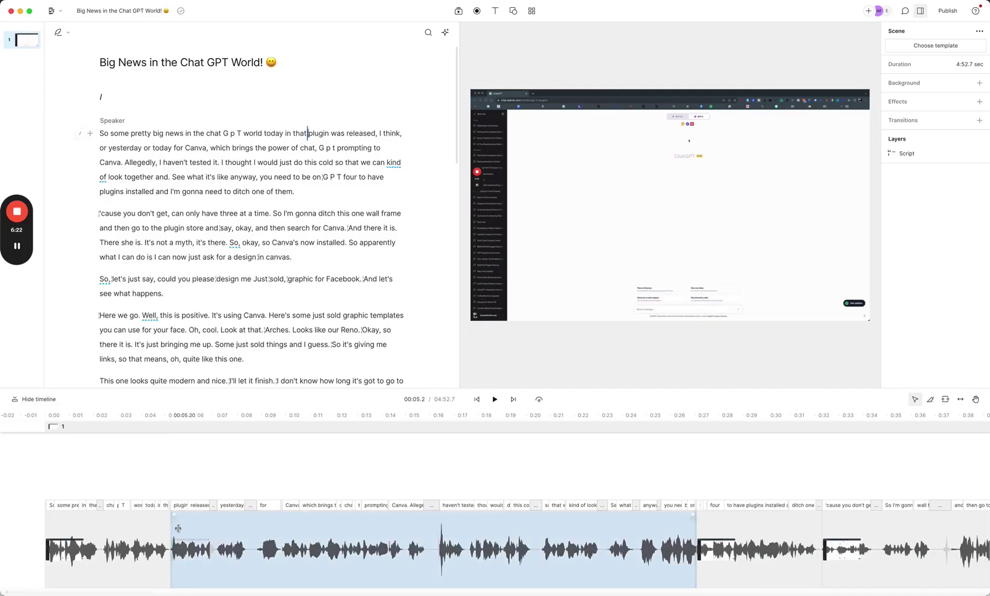
- Extend the 'plugin' segment earlier to restore 'uh,' and play it back to check
{"action": "left_click_drag", "start_coordinate": [172, 529], "coordinate": [161, 528]}
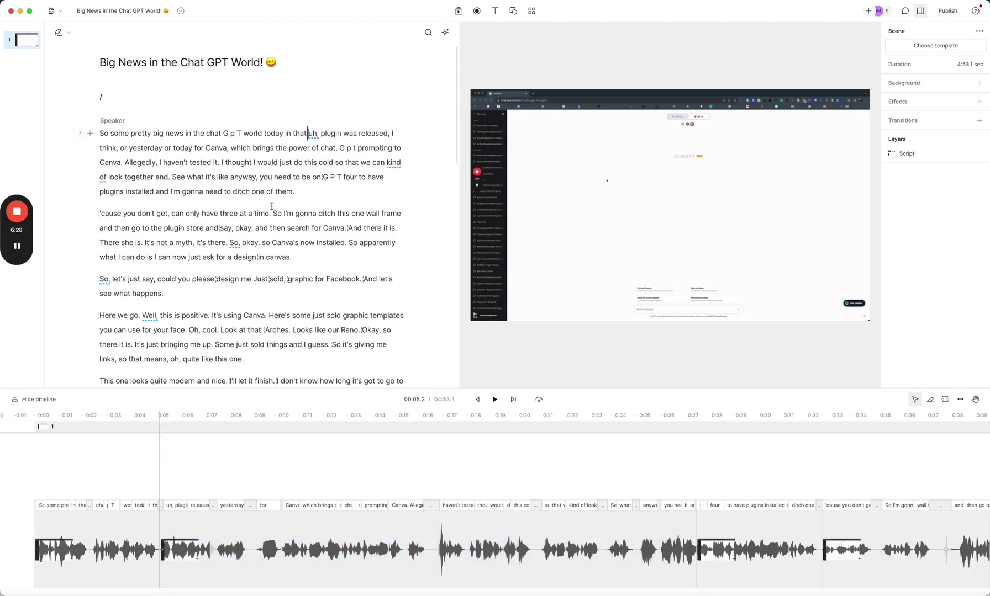
{"action": "left_click", "coordinate": [243, 133]}
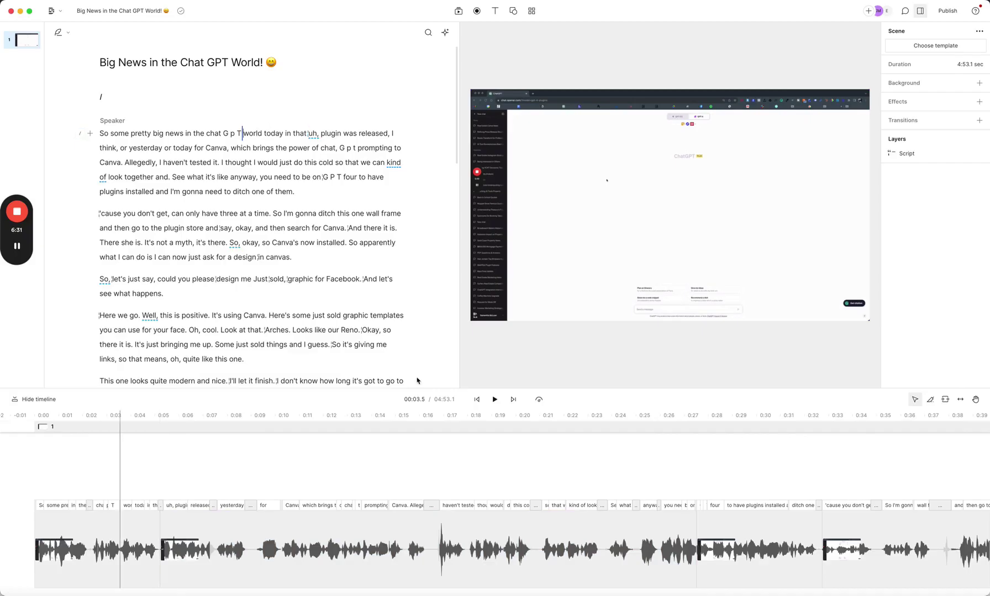
{"action": "left_click", "coordinate": [493, 400]}
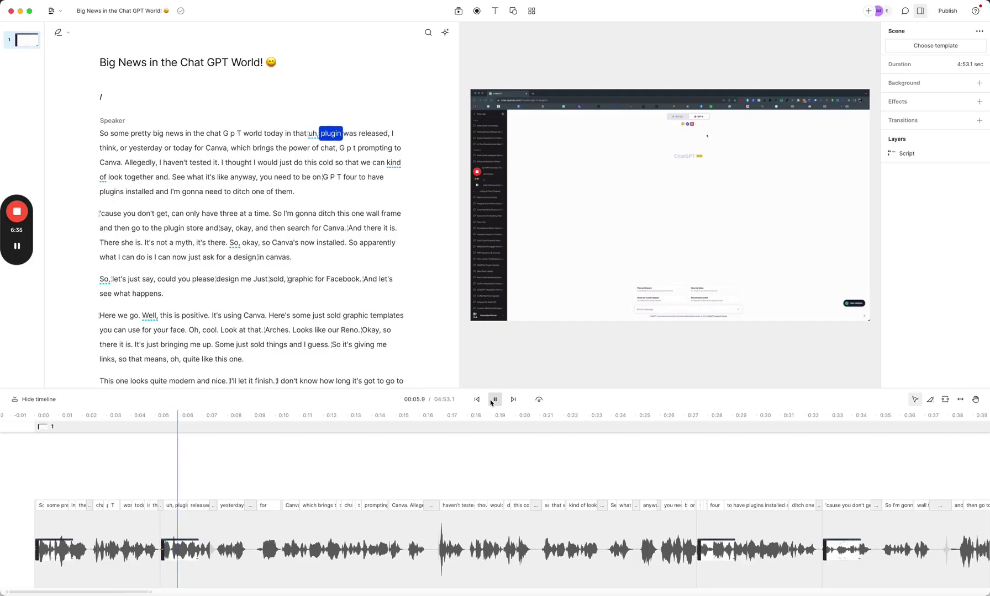
{"action": "left_click", "coordinate": [493, 400]}
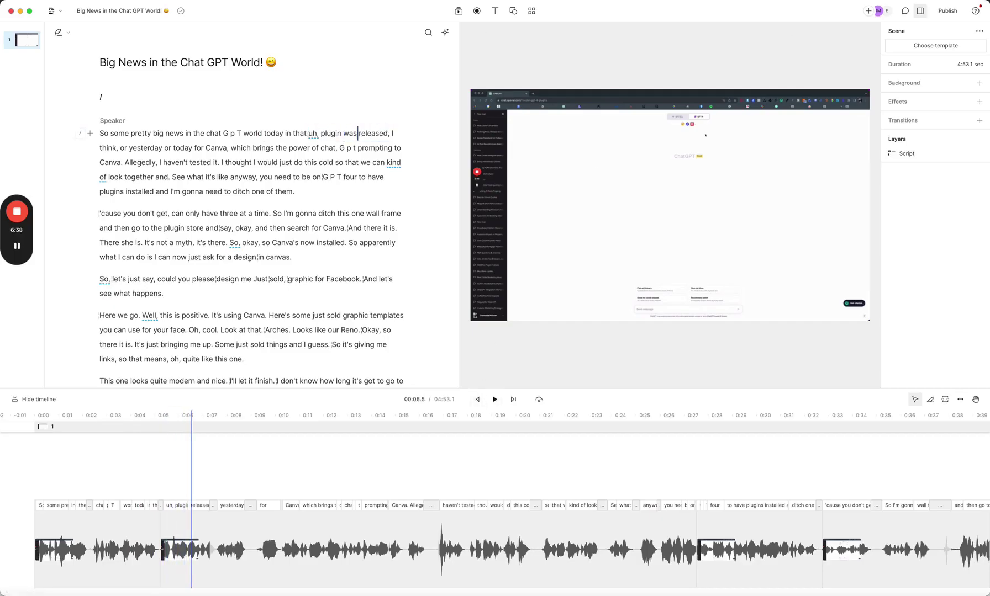
{"action": "left_click", "coordinate": [947, 12]}
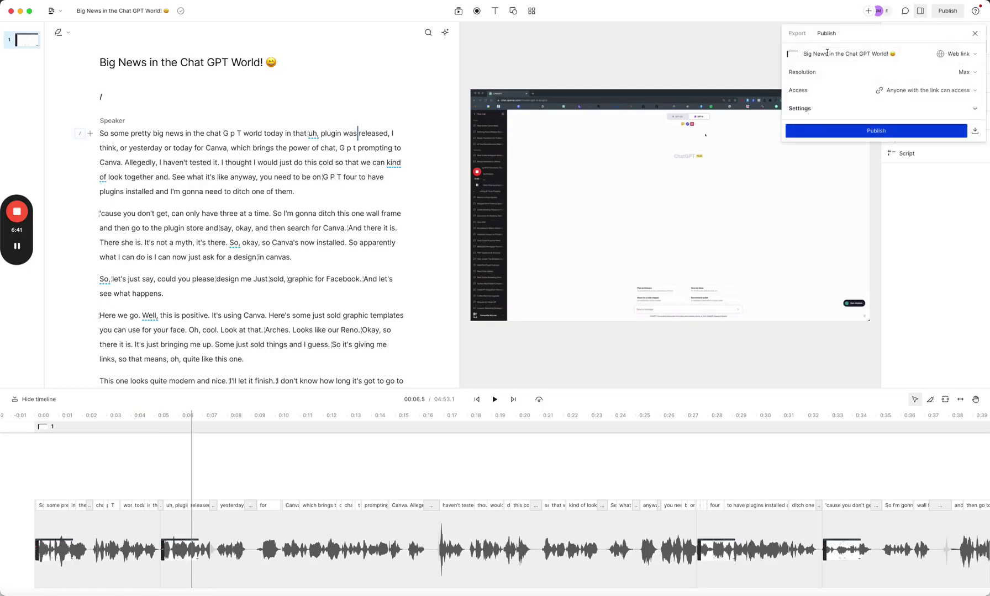
- Set the publish destination to YouTube with Private access
{"action": "left_click", "coordinate": [963, 55]}
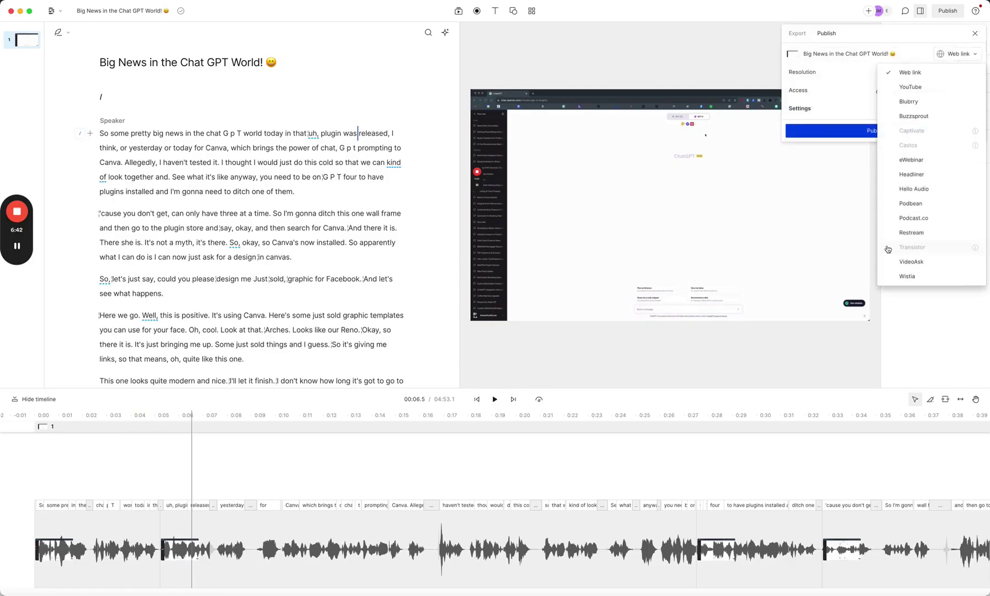
{"action": "left_click", "coordinate": [915, 87]}
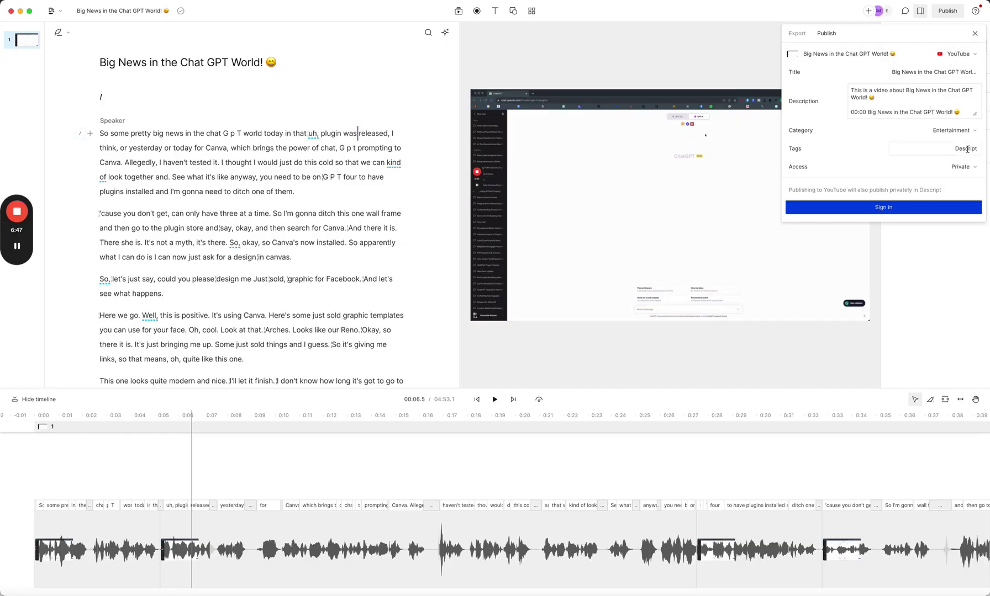
{"action": "left_click", "coordinate": [955, 167]}
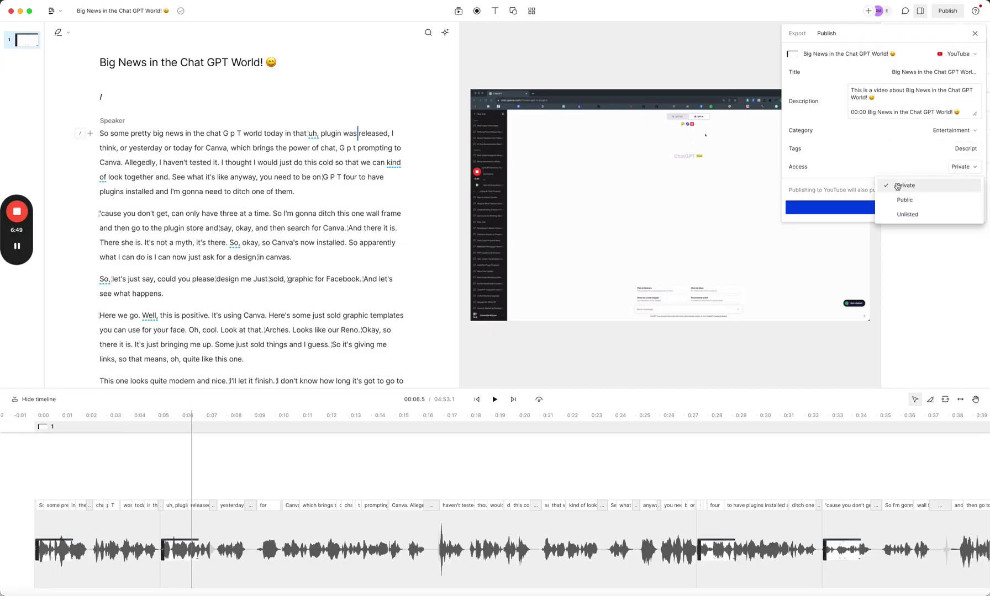
{"action": "left_click", "coordinate": [896, 225]}
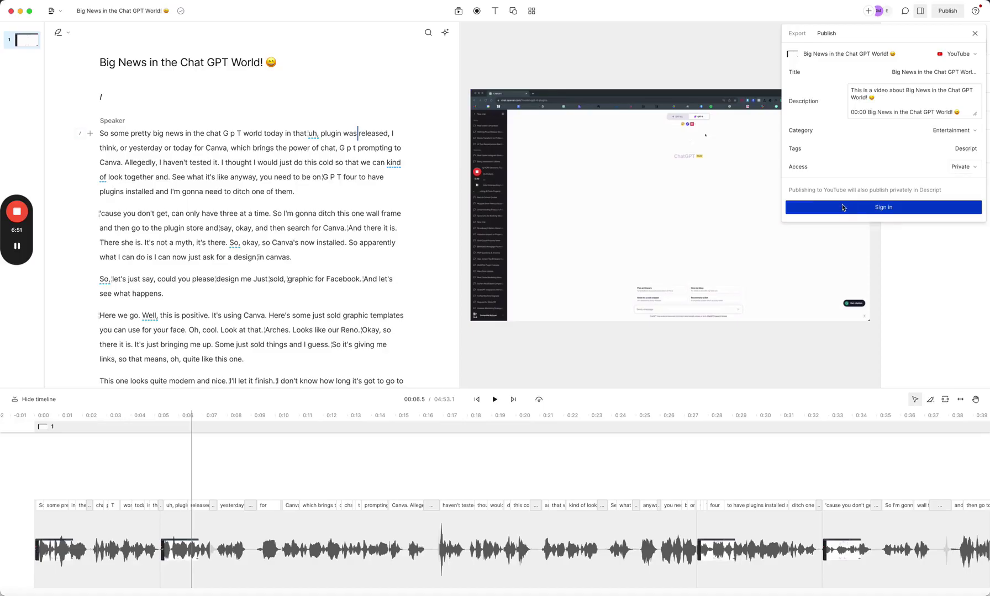